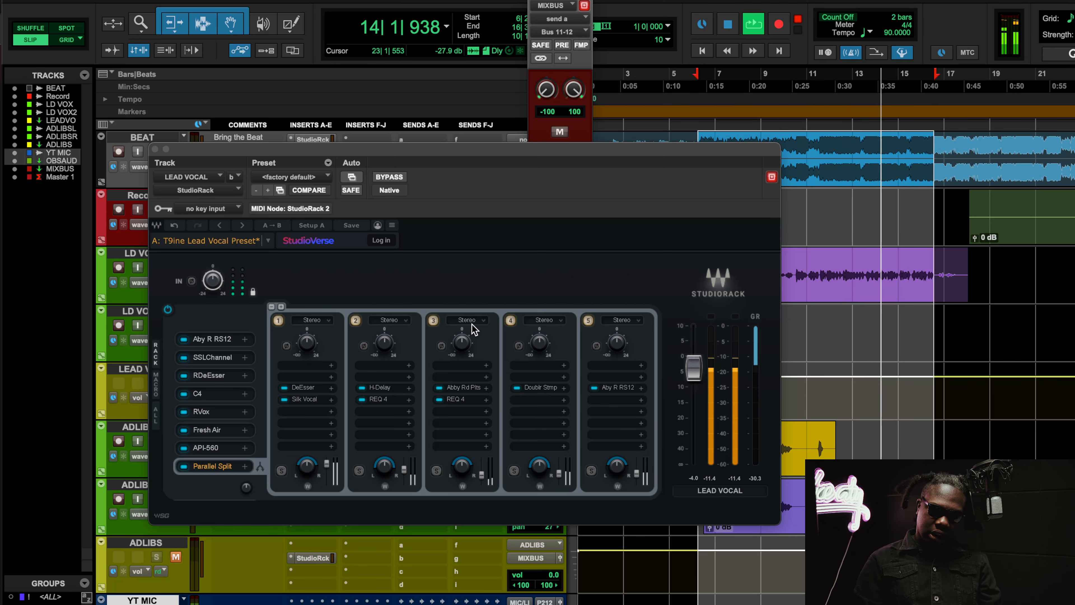
- Toggle the BEAT track's mute to hear the vocal with and without the beat, leave it muted, and close the StudioRack window
left_click_drag(293, 155, 357, 172)
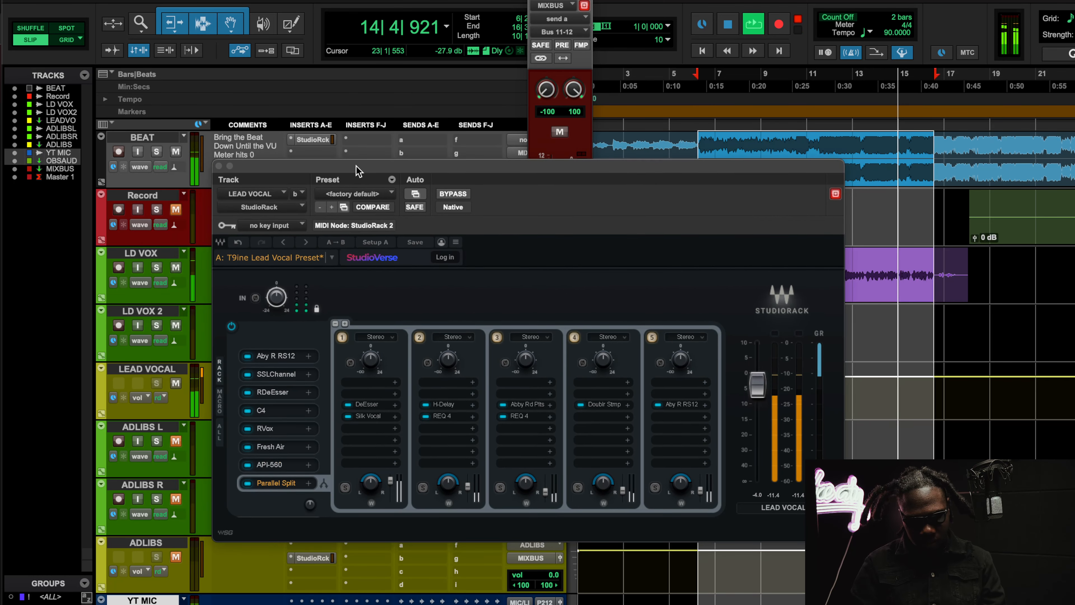
left_click(179, 151)
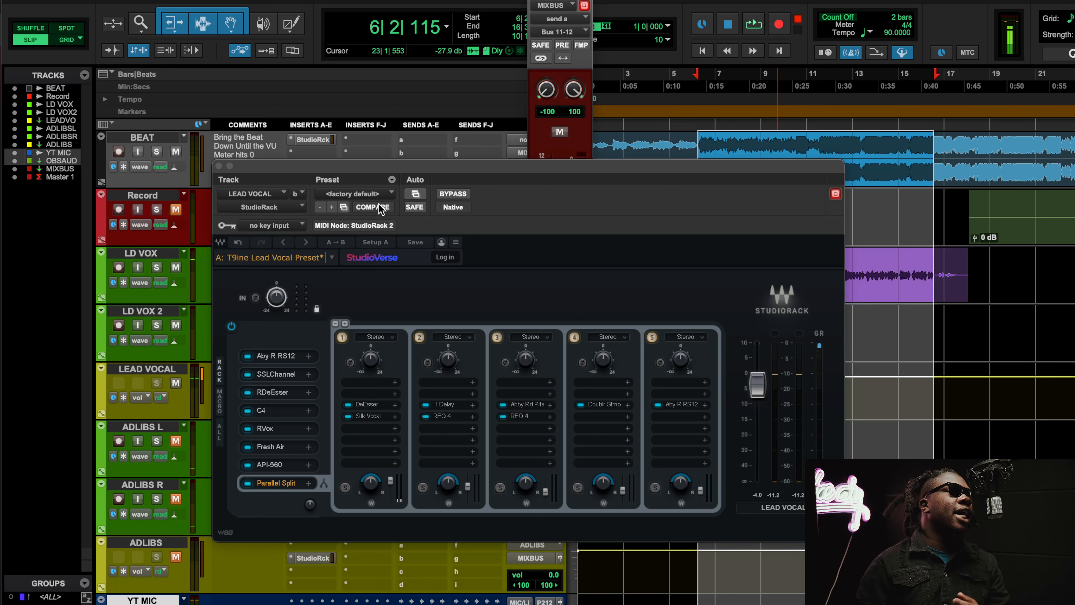
left_click(178, 151)
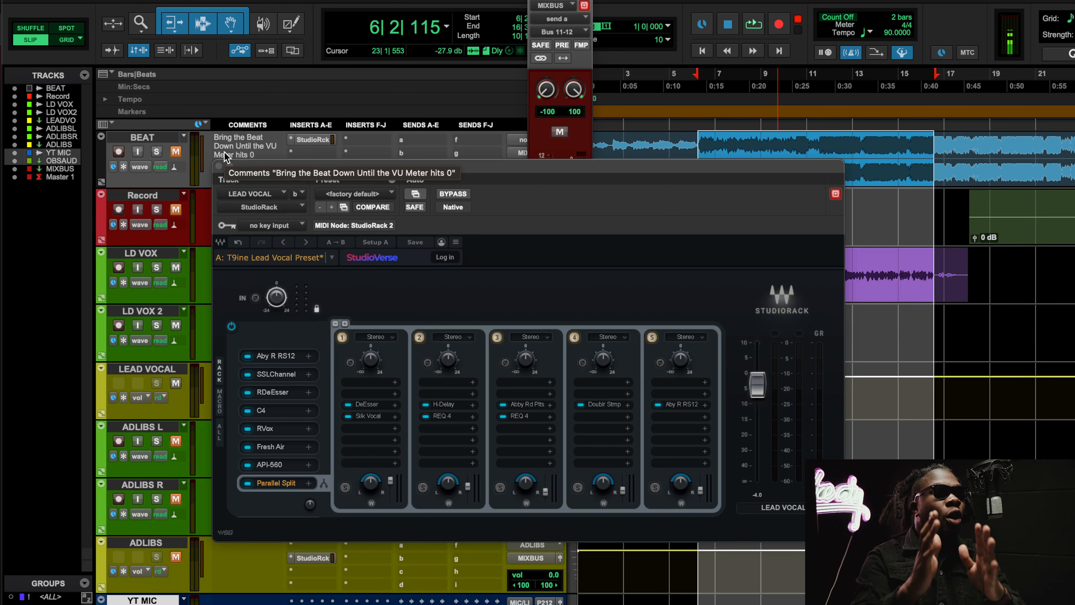
left_click(219, 166)
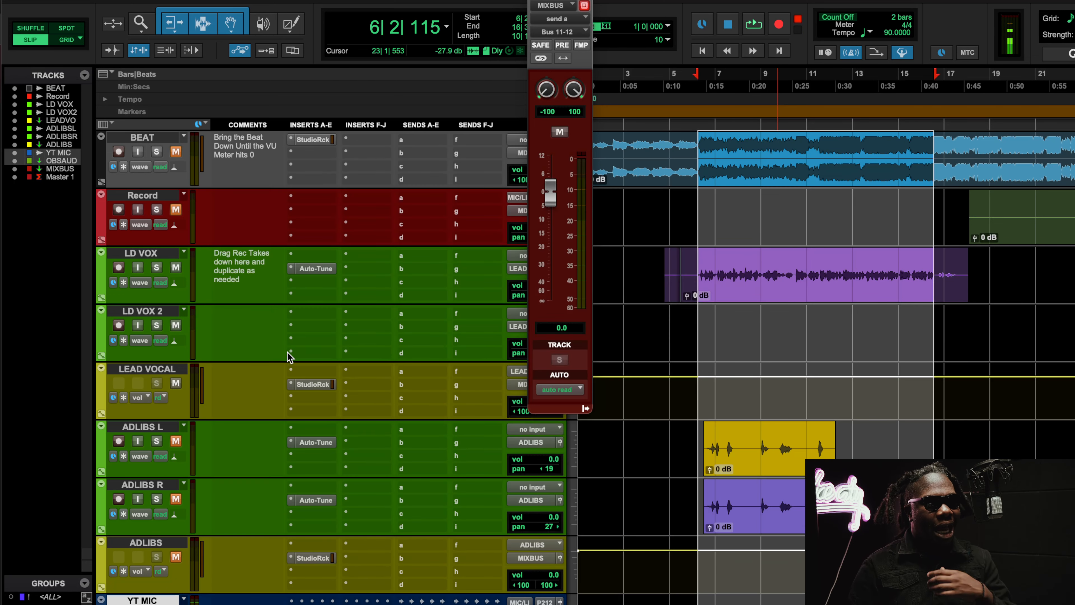
- Open the Auto-Tune insert on the LD VOX track to review its key, scale and retune settings, and close it
left_click(313, 269)
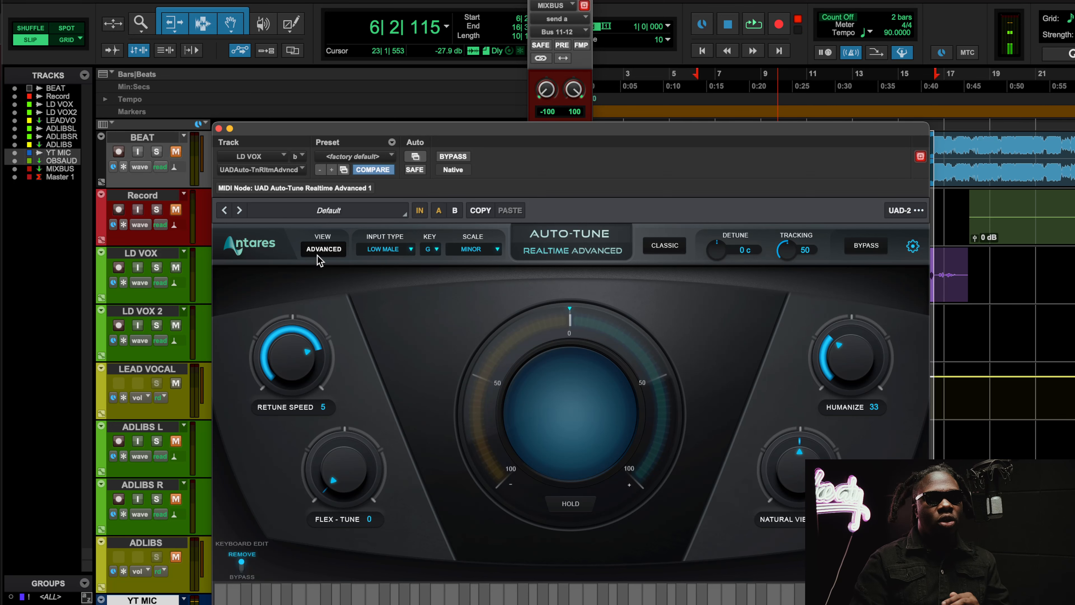
left_click_drag(327, 127, 299, 83)
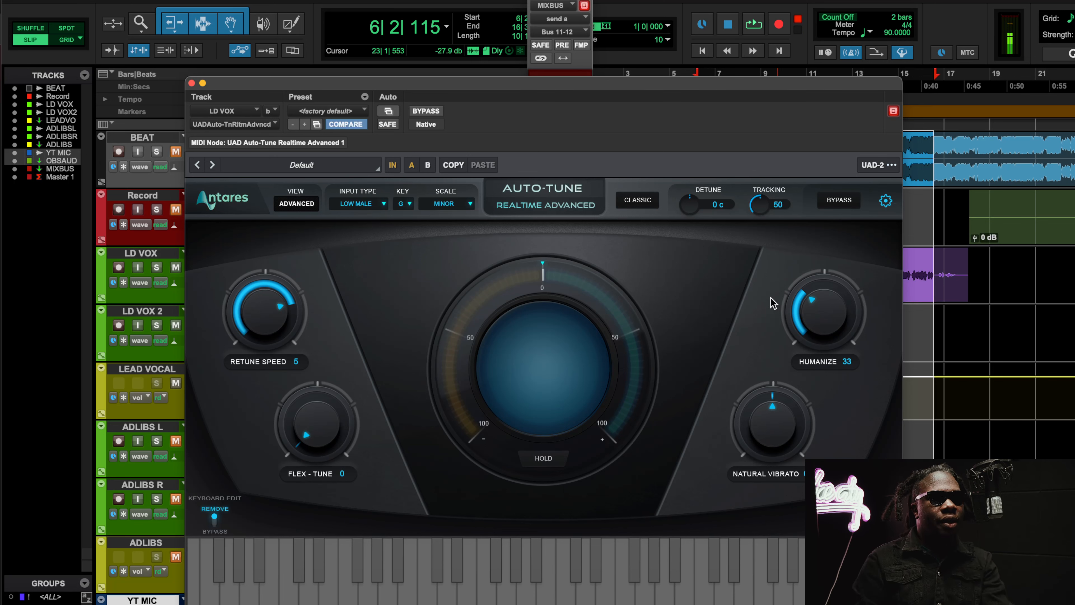
left_click(191, 83)
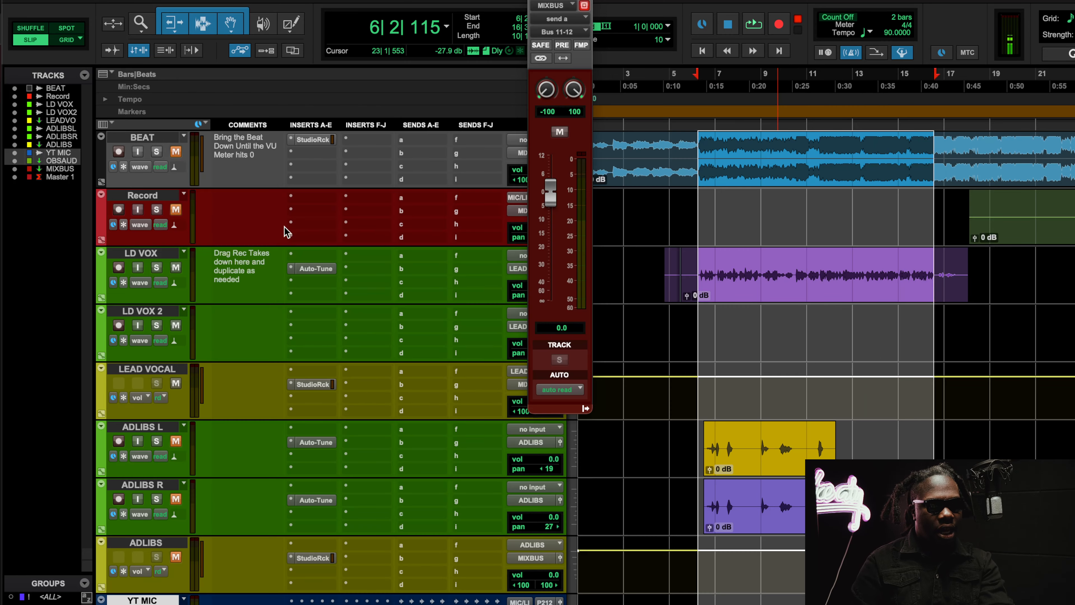
- Open StudioRack on the LEAD VOCAL track and play the loop, toggling the bypass to compare the dry and processed vocal
left_click(328, 384)
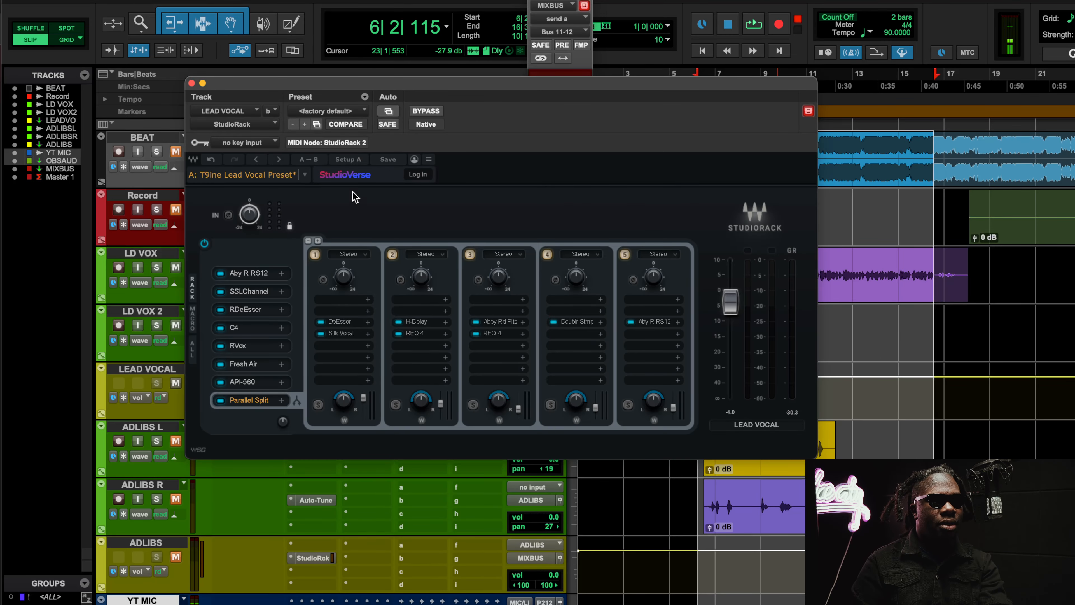
left_click(247, 274)
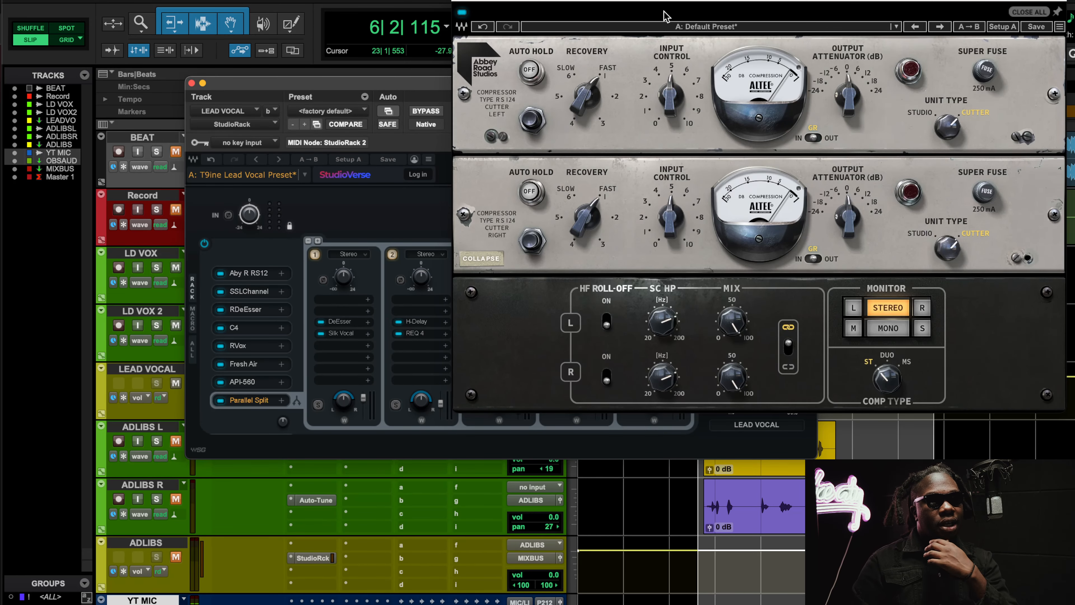
key("space")
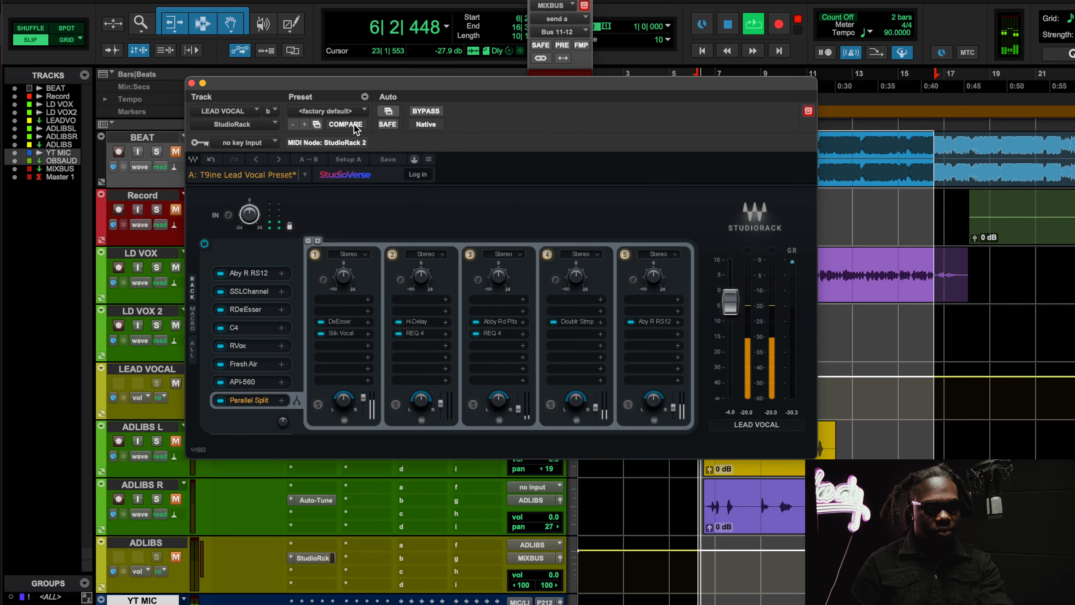
left_click(425, 110)
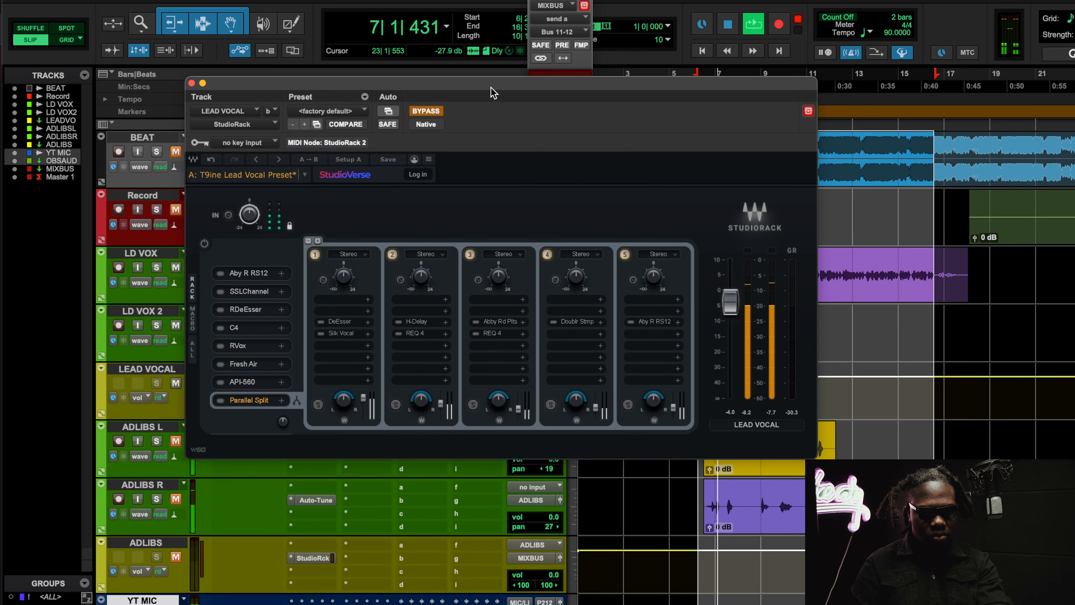
left_click_drag(491, 89, 472, 107)
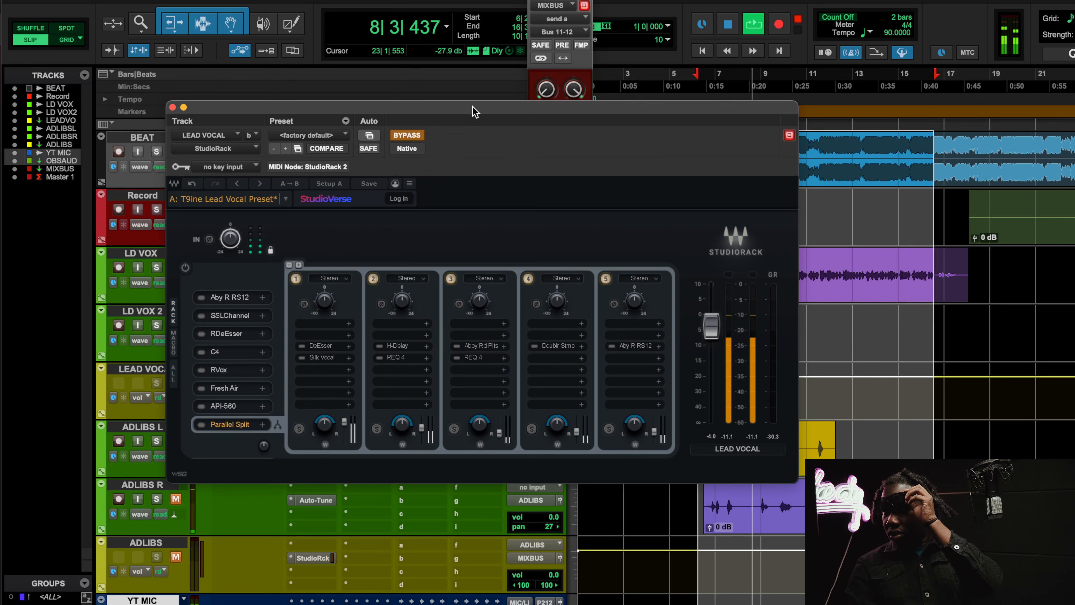
left_click(407, 135)
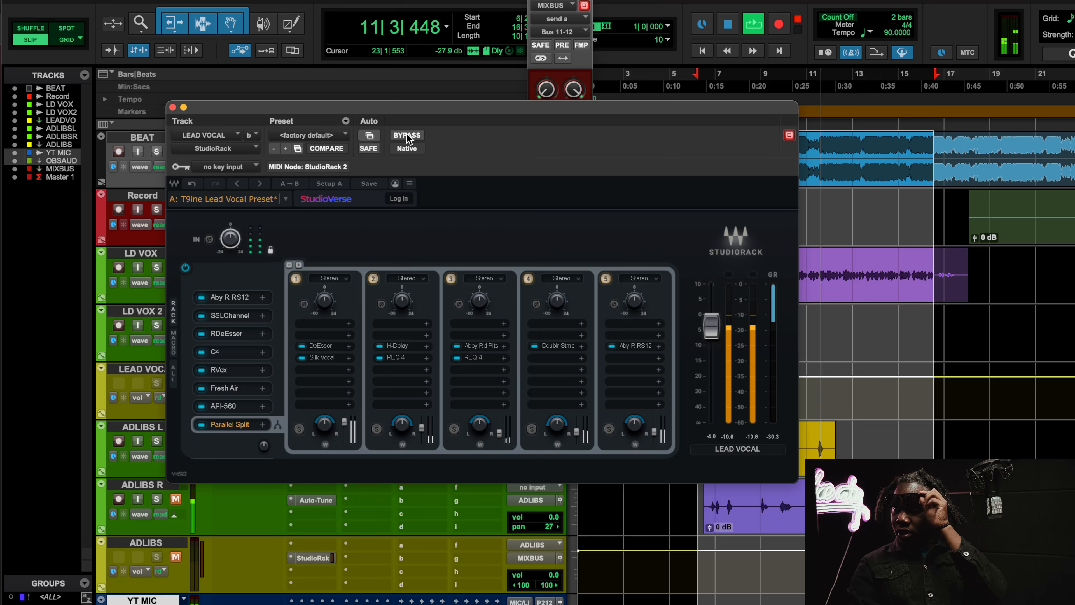
left_click(407, 136)
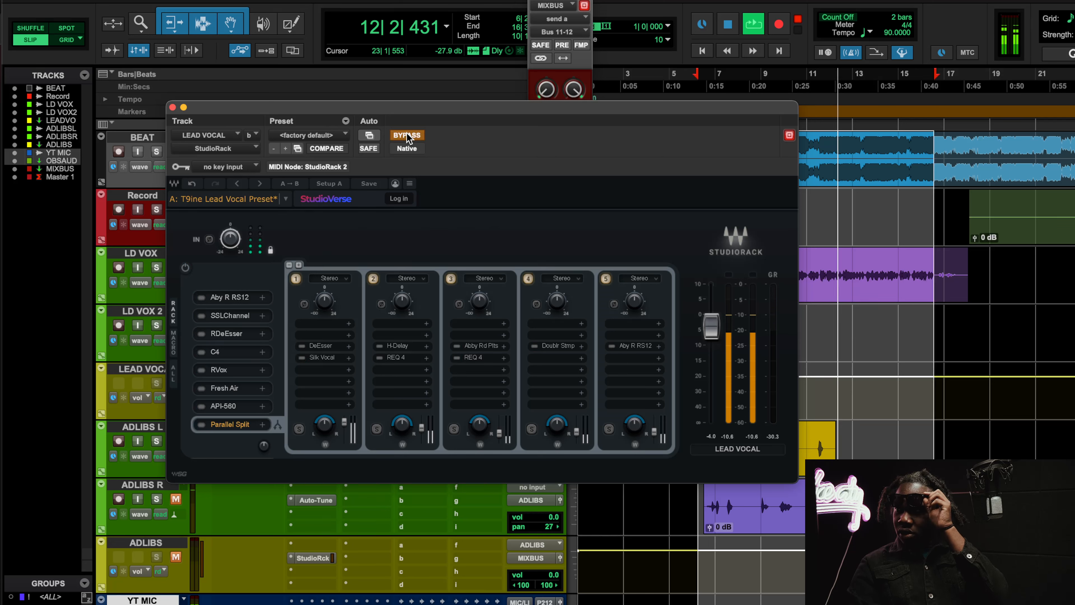
left_click(407, 136)
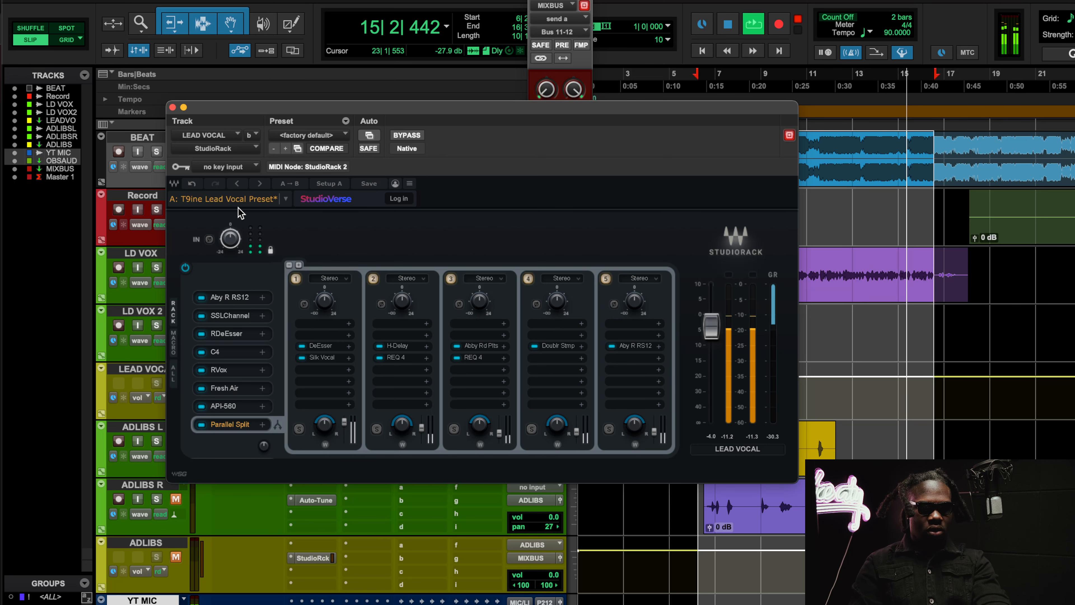
key("space")
- Open the Abbey Road RS124 from the rack, play the loop while switching the compressor off and on, and close it
left_click(232, 298)
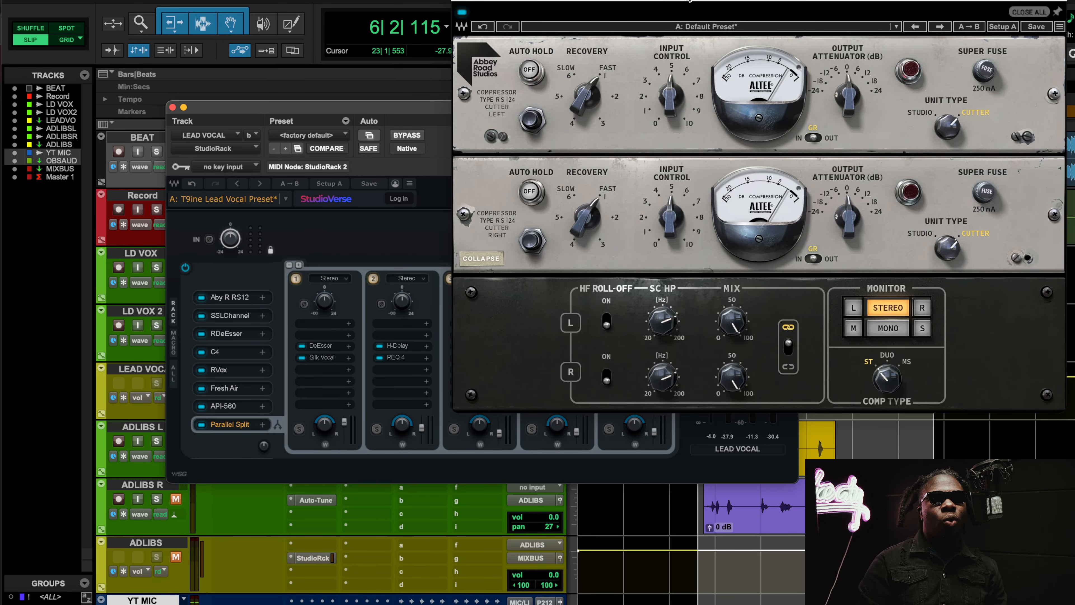
left_click_drag(690, 1, 445, 61)
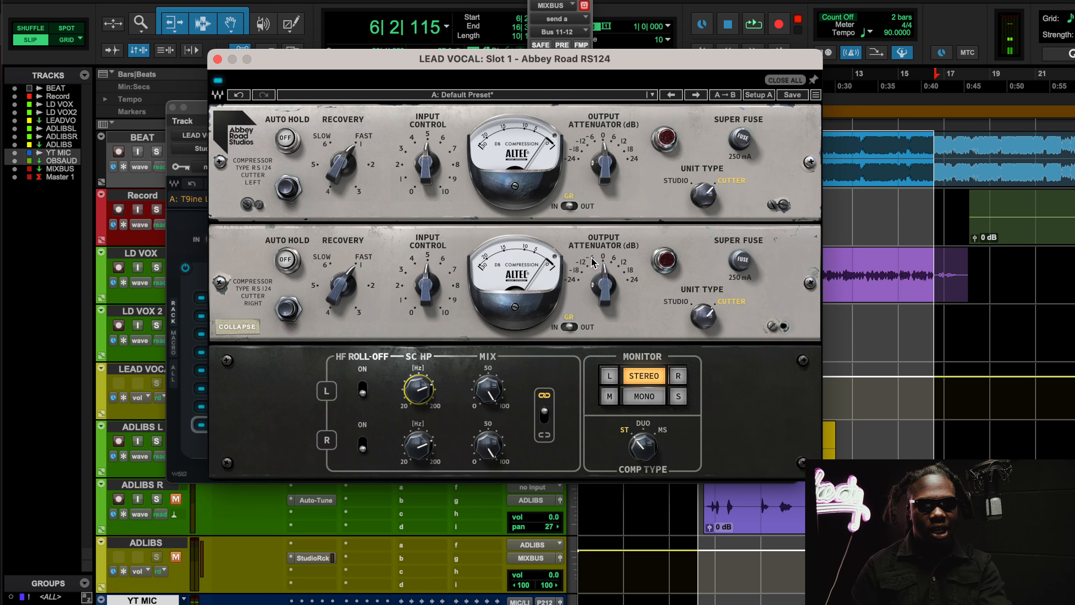
key("space")
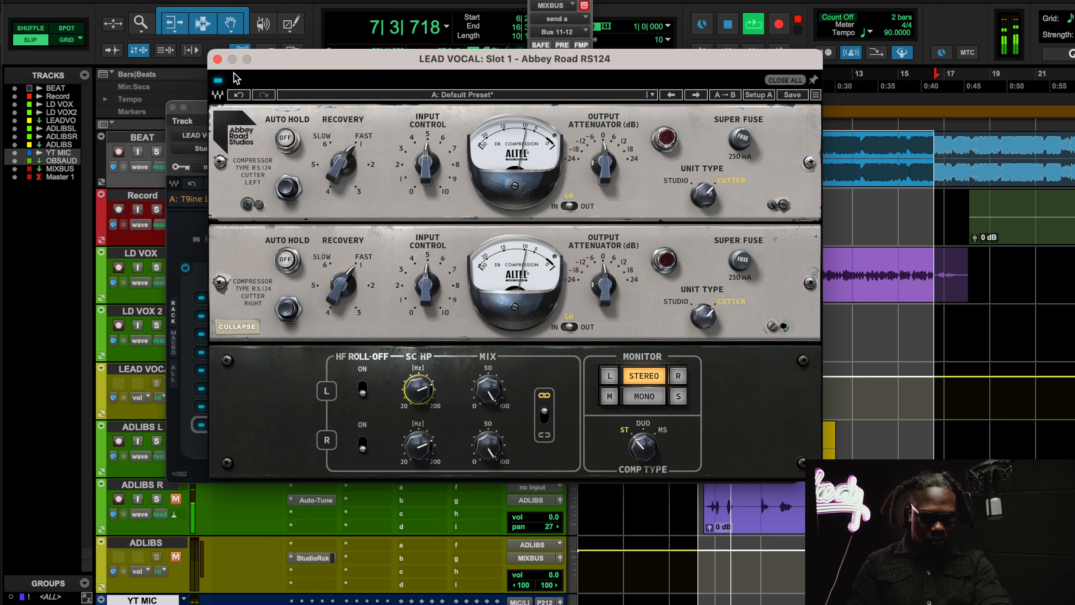
left_click(218, 81)
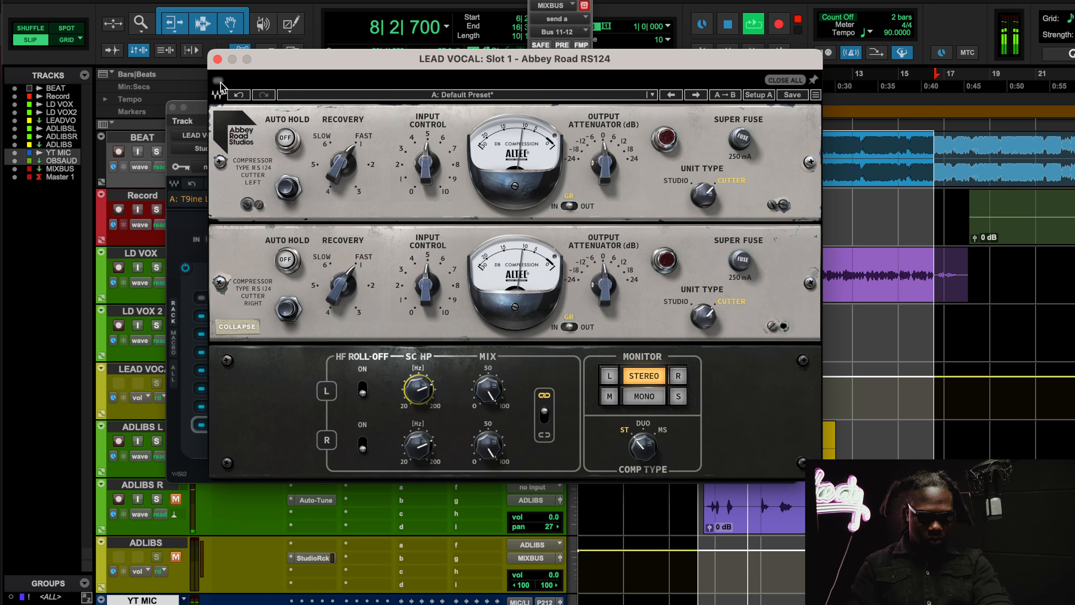
left_click(219, 81)
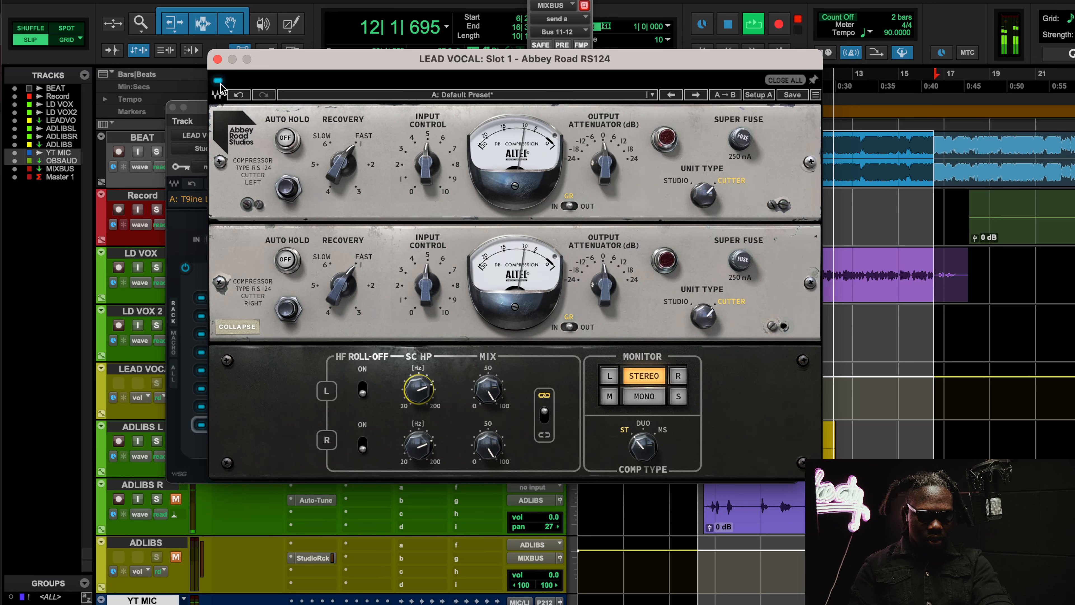
left_click(220, 82)
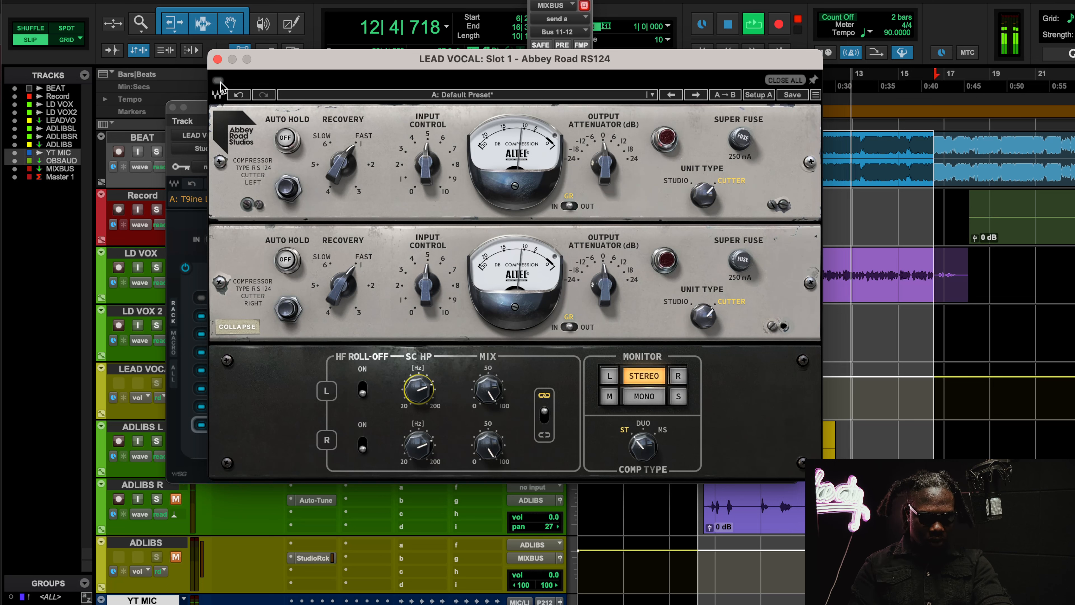
left_click(218, 81)
key("space")
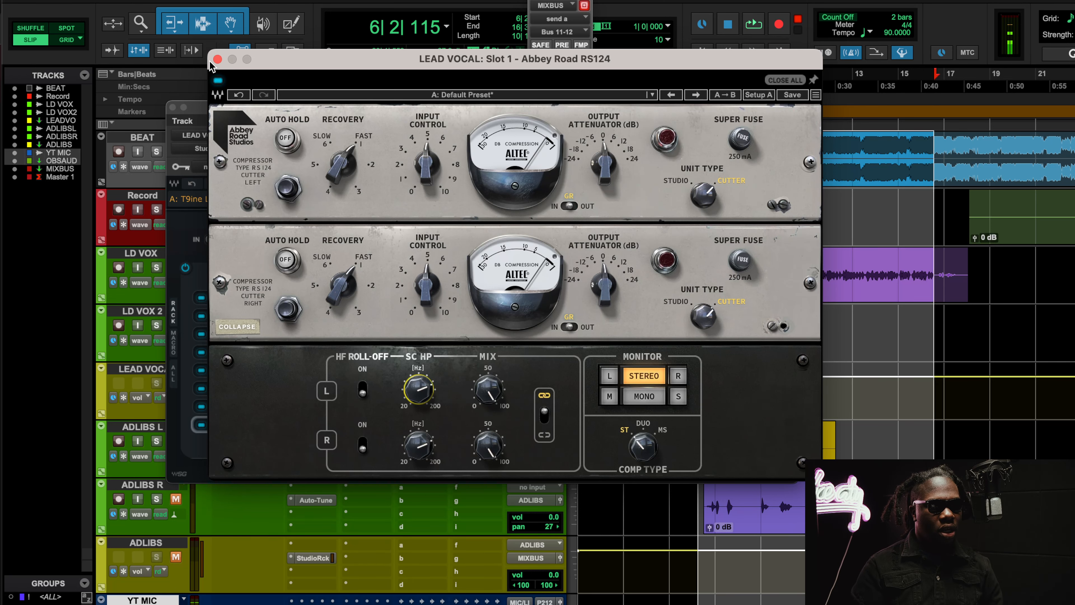
left_click(217, 60)
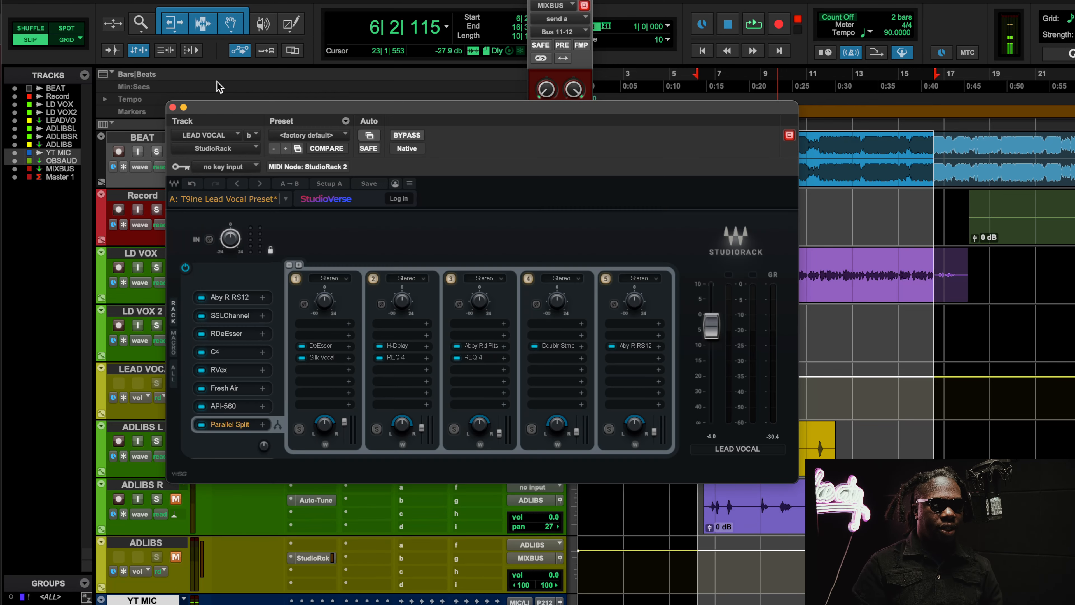
- Open the SSLChannel from the rack and examine its filter, EQ and compressor ratio settings
left_click(237, 316)
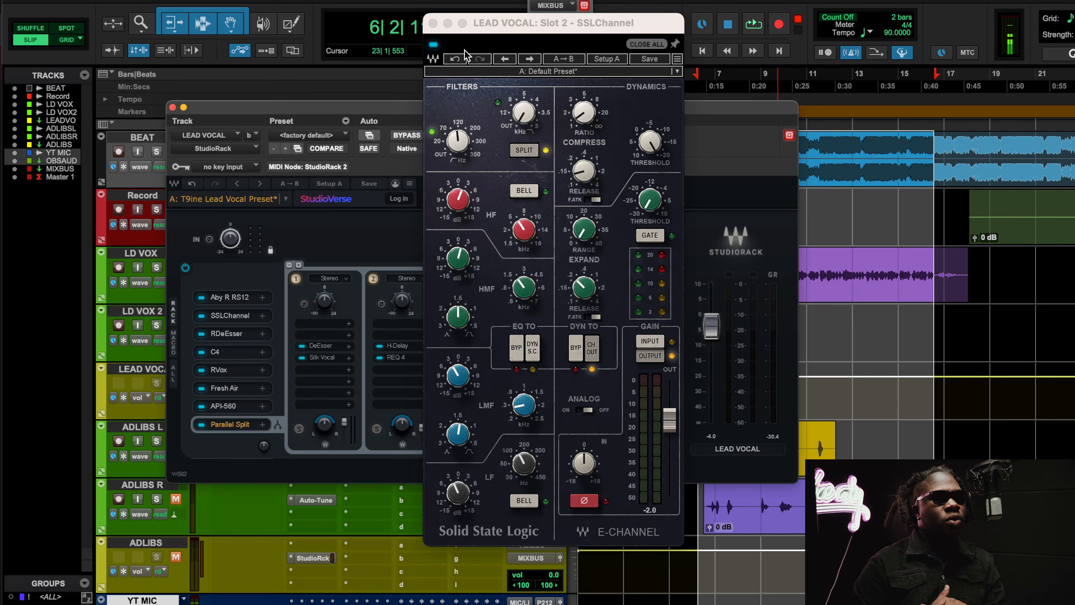
left_click_drag(515, 26, 305, 62)
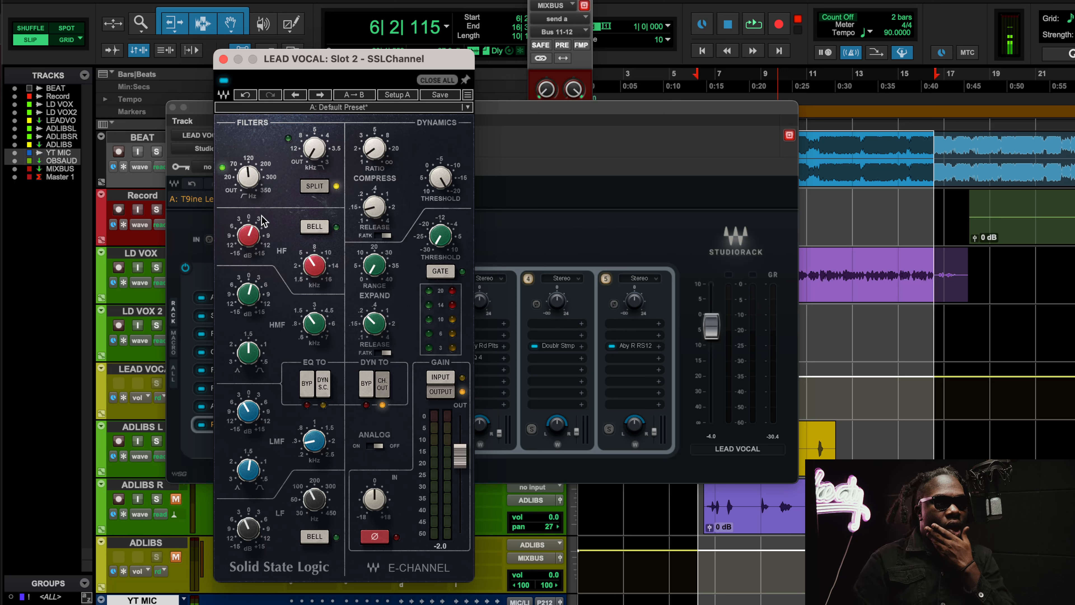
left_click(248, 177)
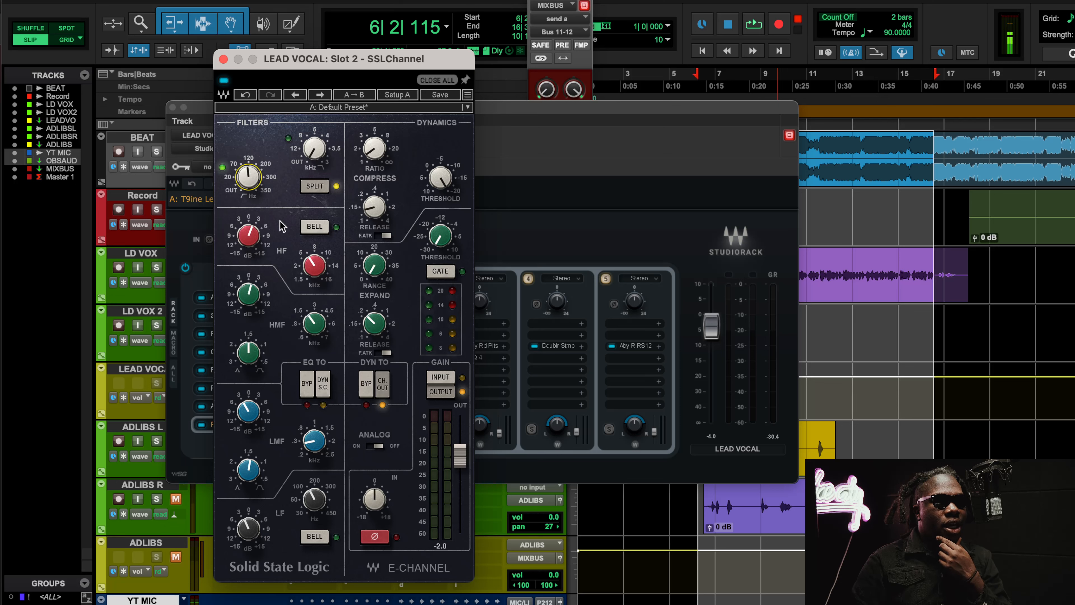
left_click(253, 531)
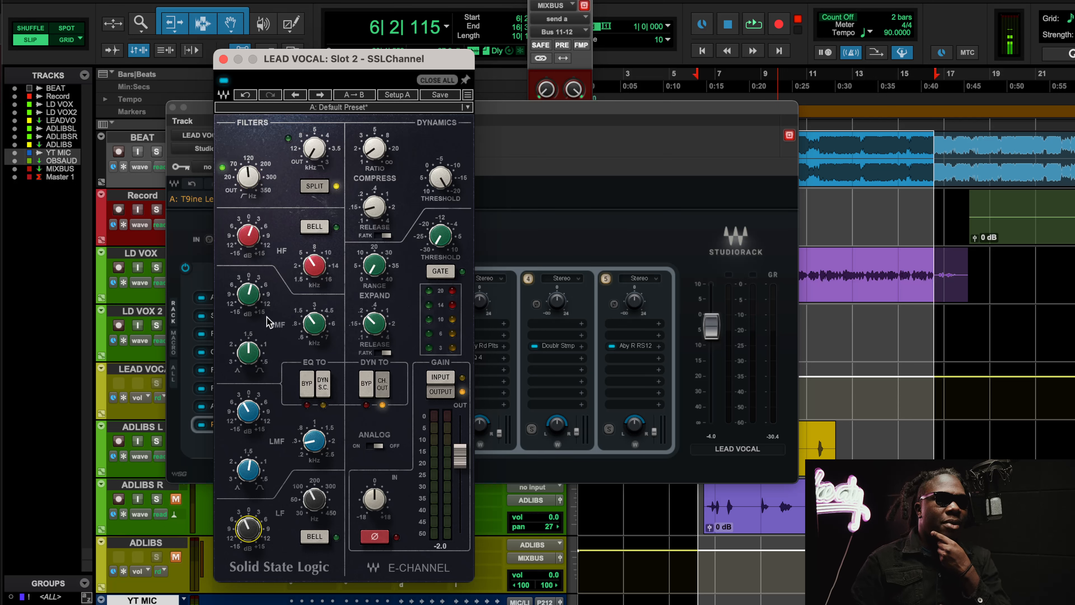
mouse_move(251, 308)
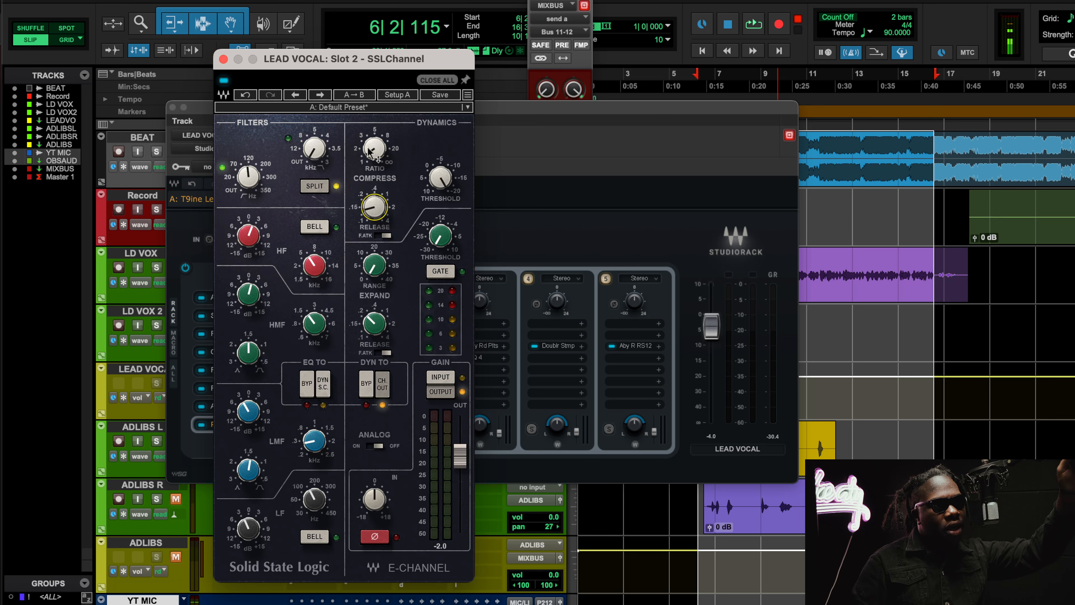
mouse_move(368, 149)
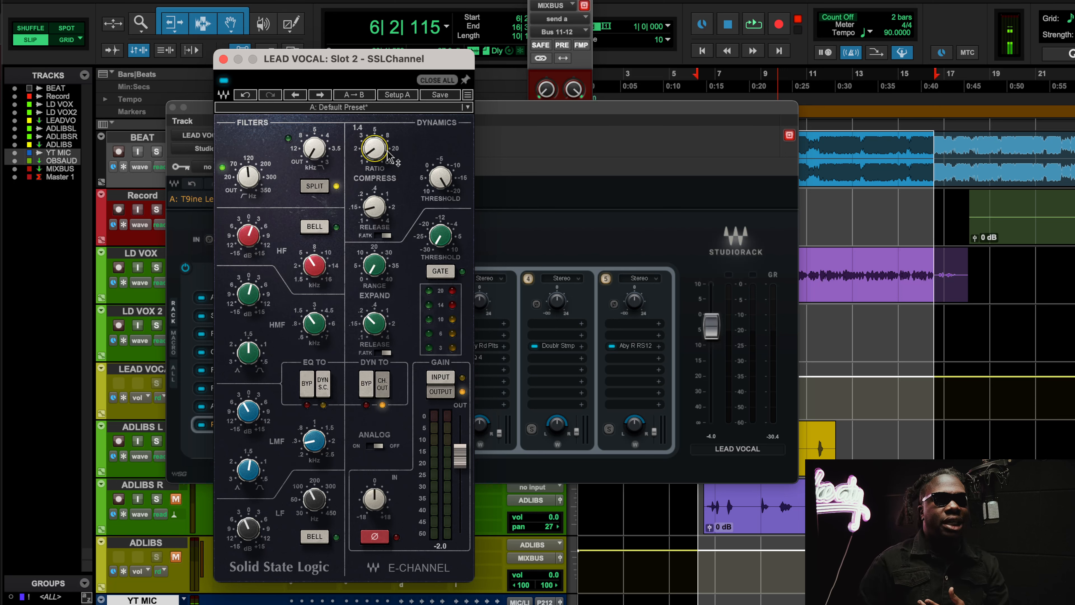
mouse_move(388, 157)
left_mouse_down()
mouse_move(389, 132)
mouse_move(389, 158)
left_mouse_up()
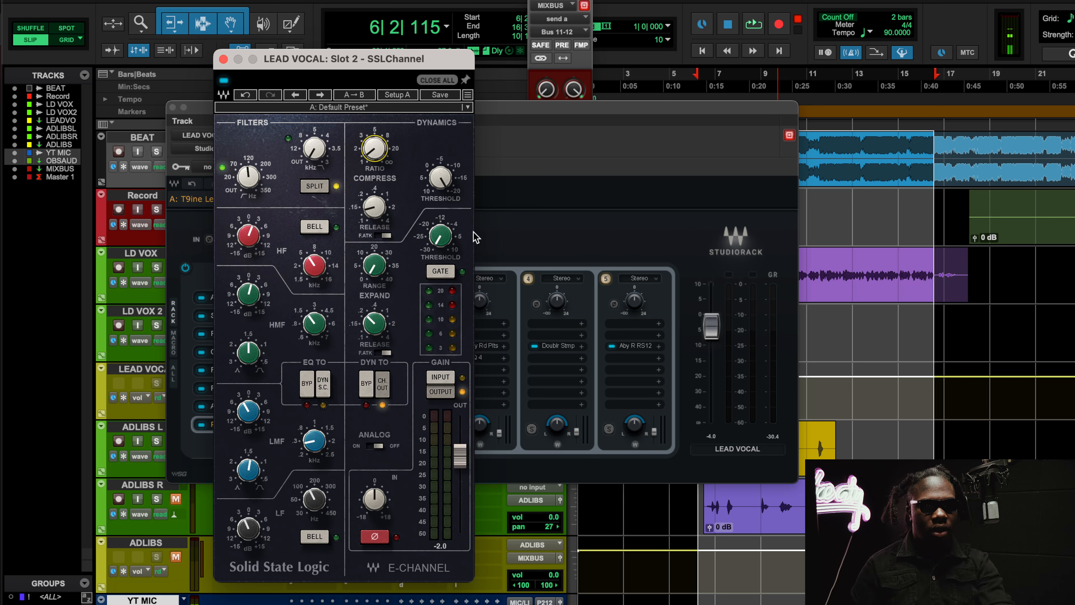
- Play the loop and switch the SSLChannel off and back on to compare its effect on the vocal
key("space")
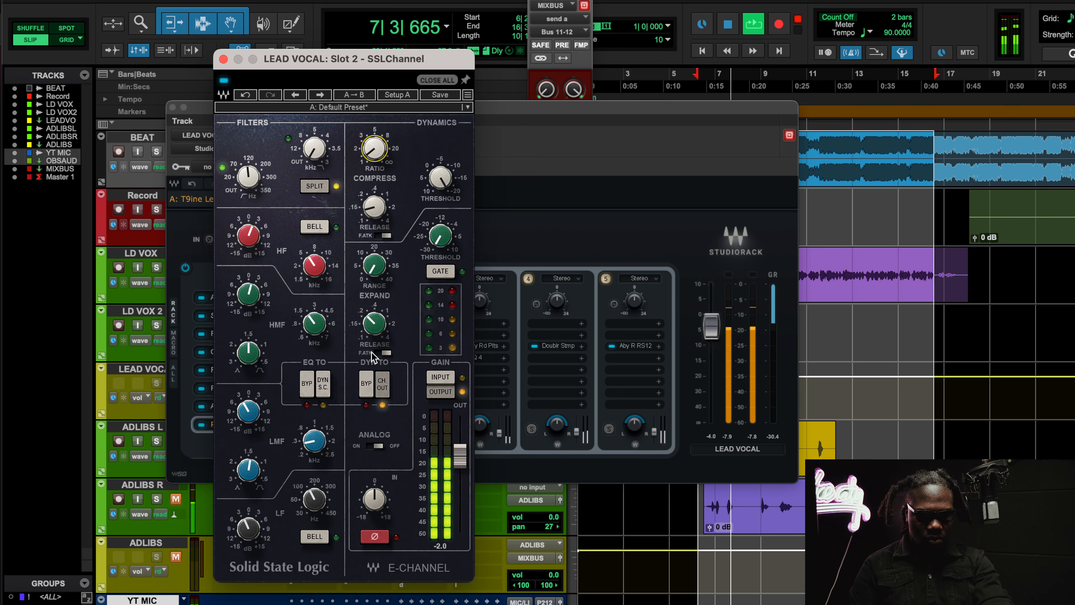
left_click(223, 81)
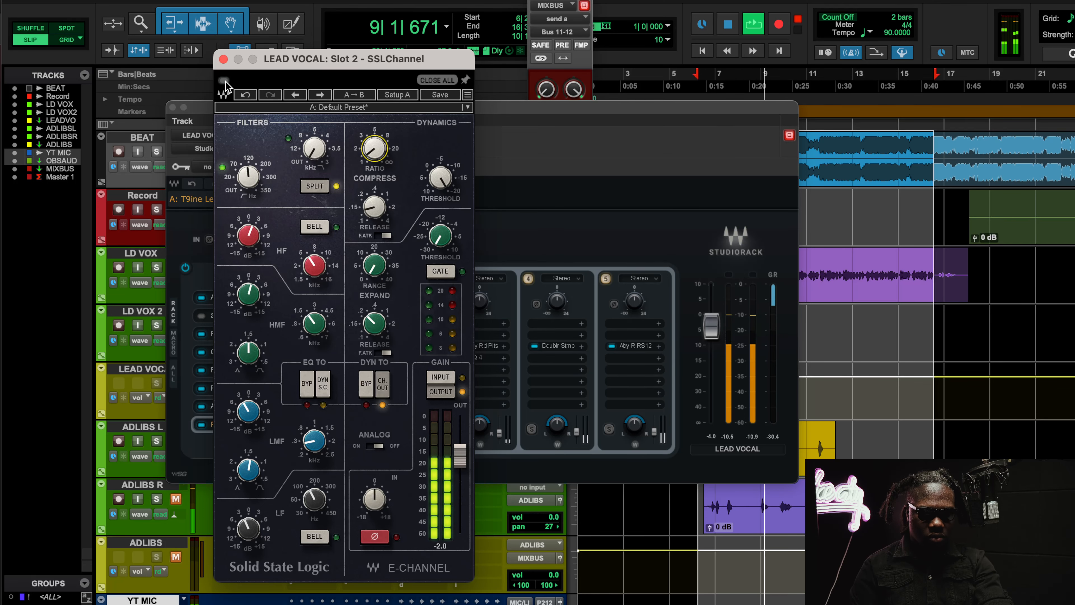
left_click(224, 80)
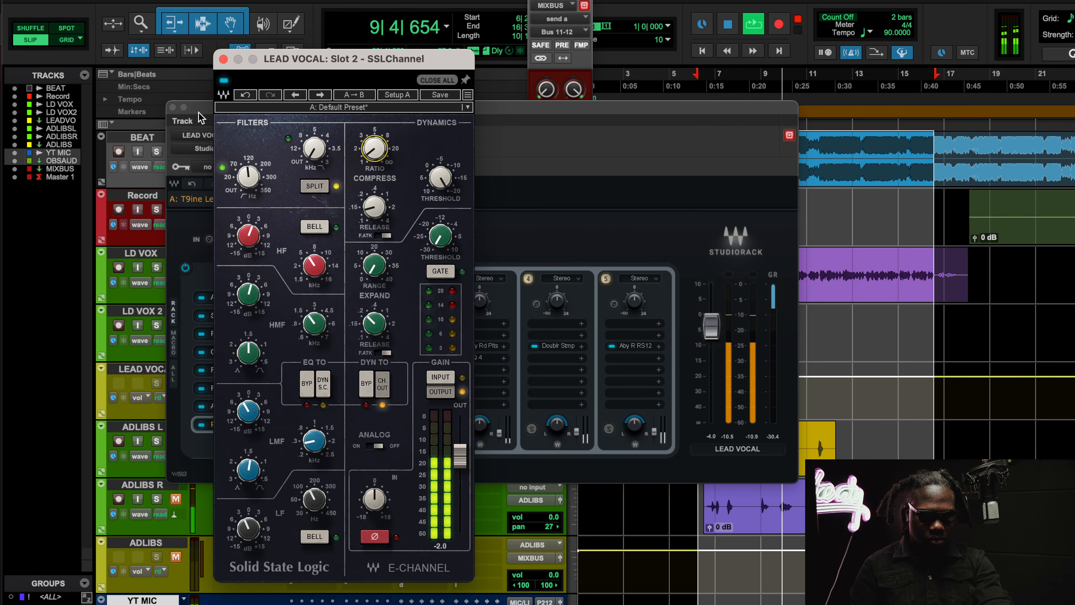
- Move the StudioRack window aside, unmute the BEAT track during playback, and bring the SSLChannel window back to the front
left_click_drag(197, 110, 213, 143)
left_click(171, 150)
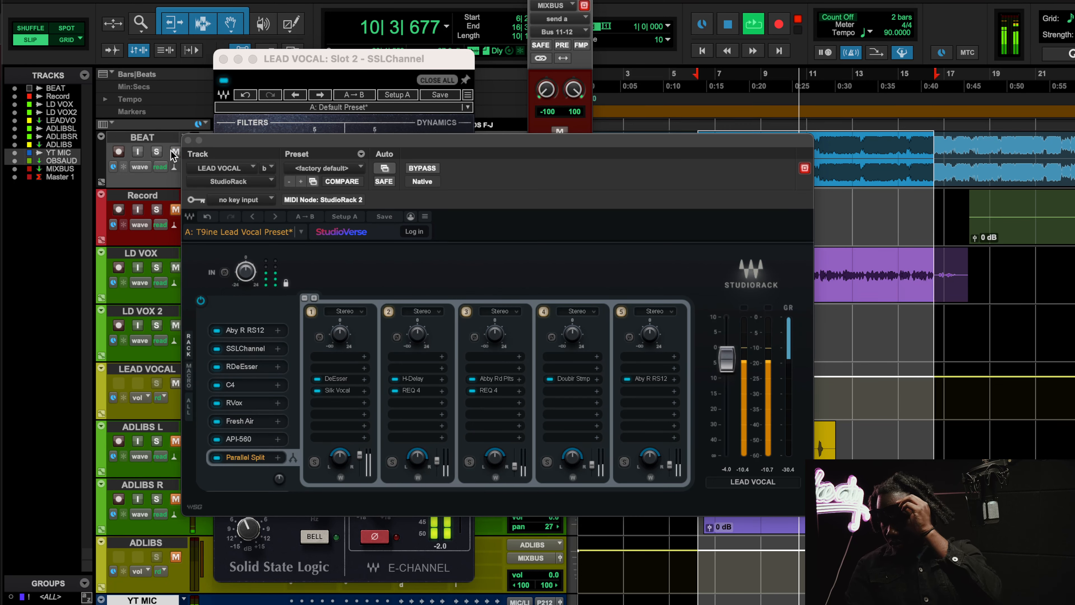
left_click(346, 62)
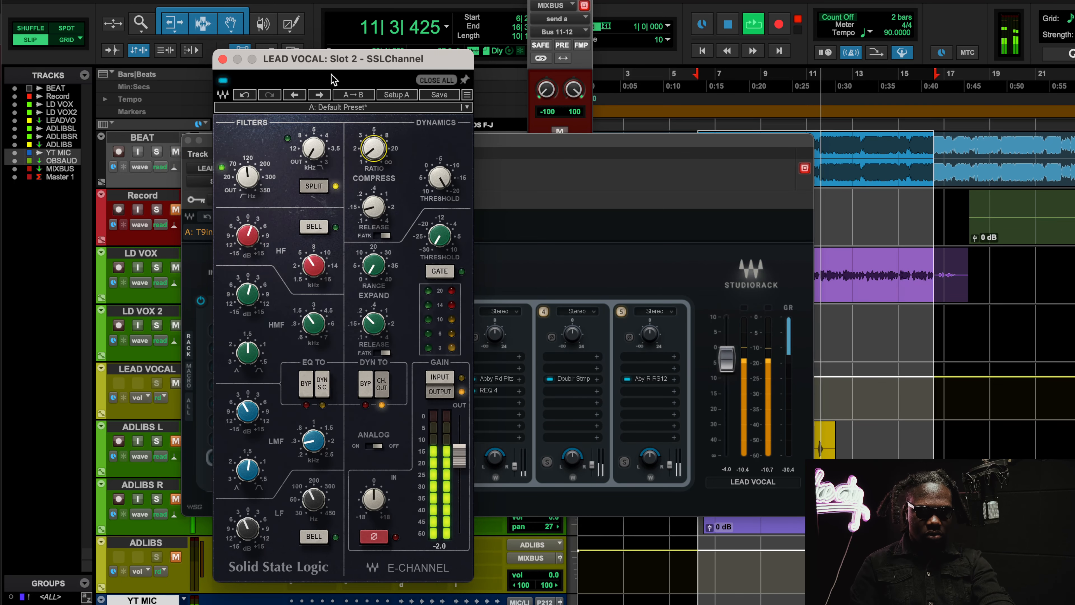
- Mute the BEAT track, toggle the SSLChannel's processing during playback to compare the vocal, and close the plugin
left_click(176, 152)
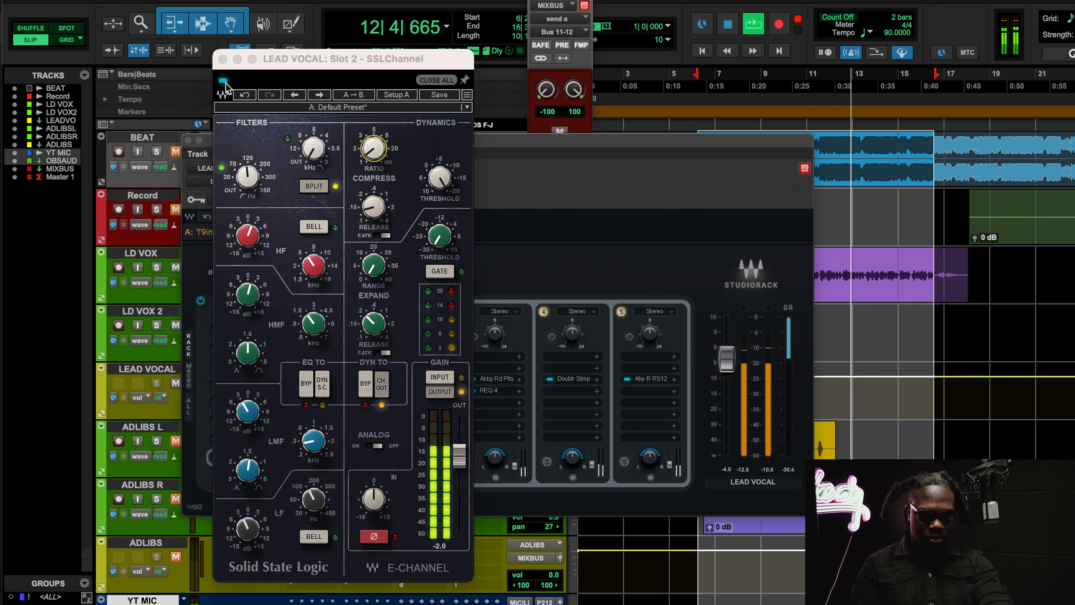
left_click(223, 80)
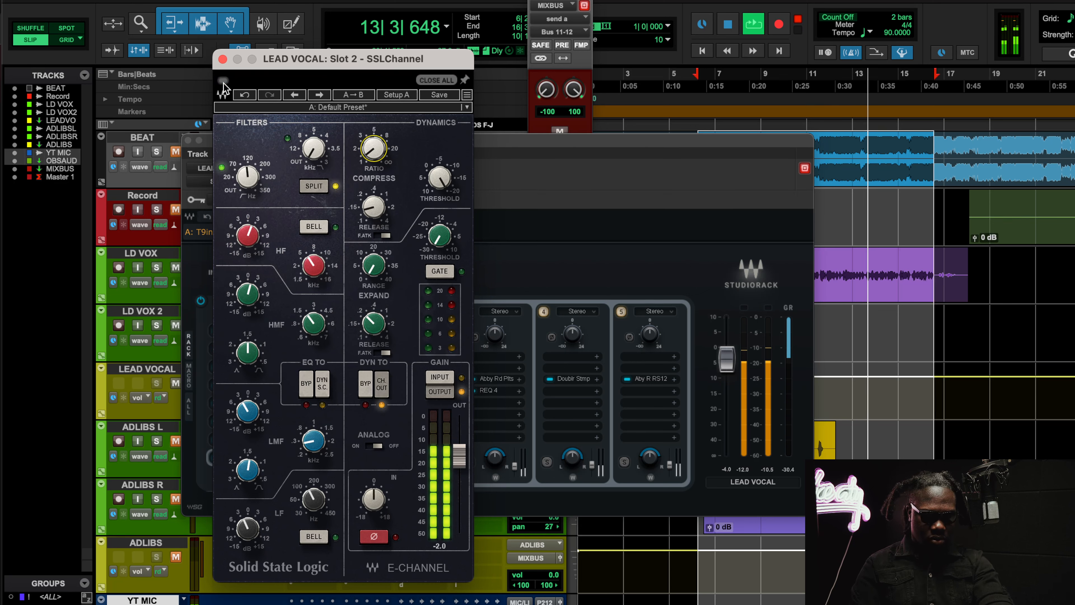
left_click(222, 59)
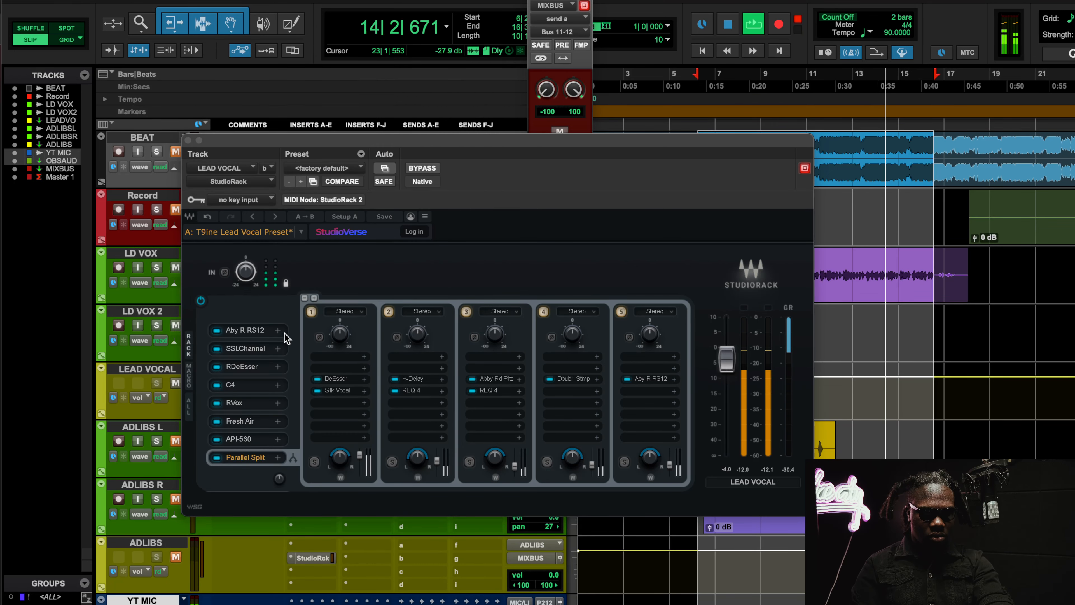
- Open the RDeEsser from the rack, examine its threshold and range settings, and play the loop through it
left_click(253, 365)
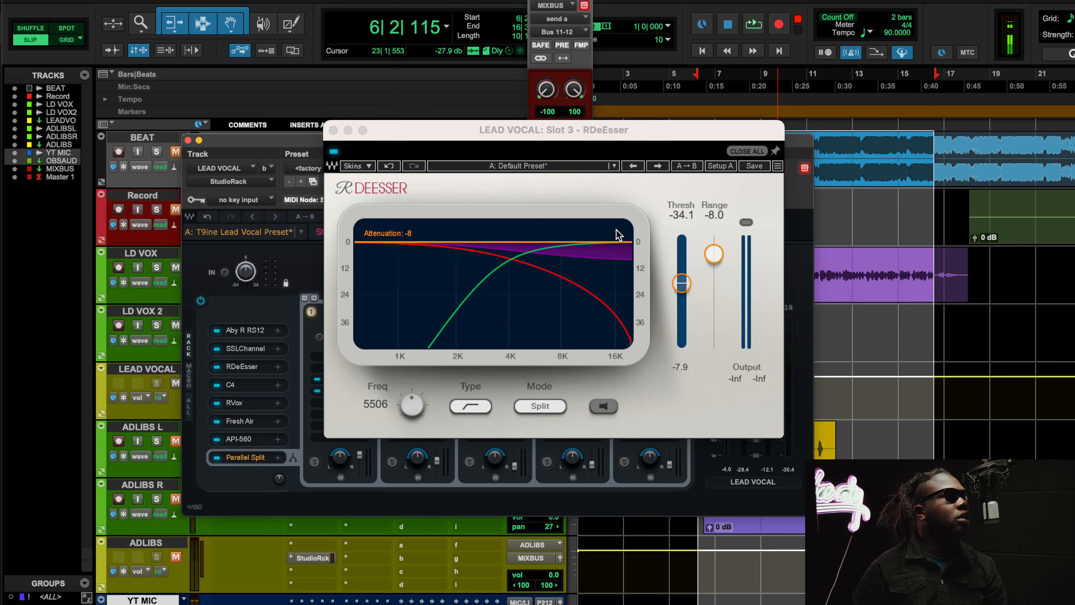
left_click(715, 254)
left_click(720, 240)
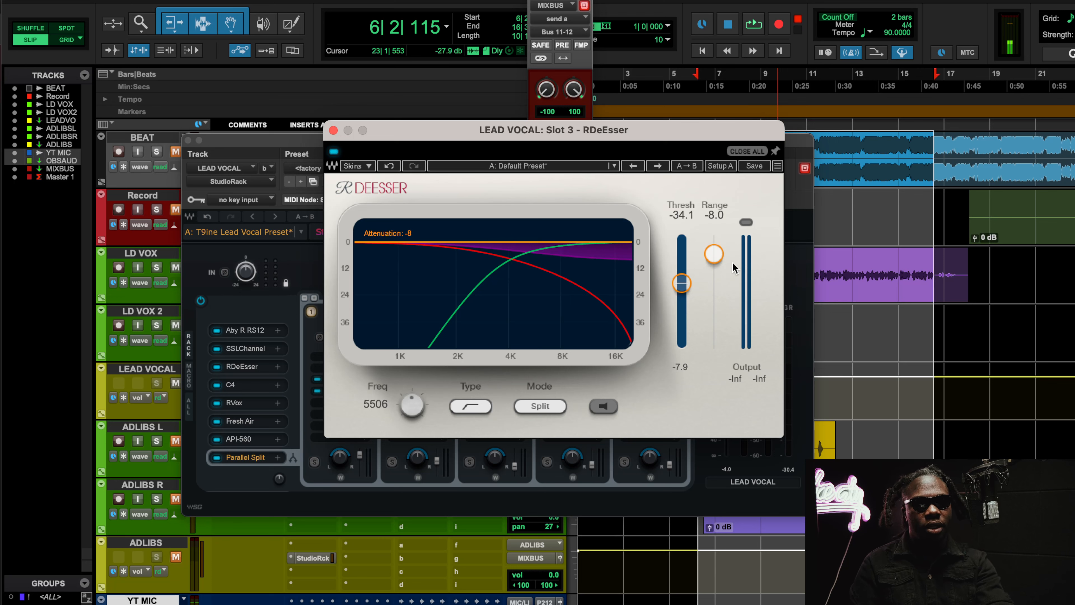
key("space")
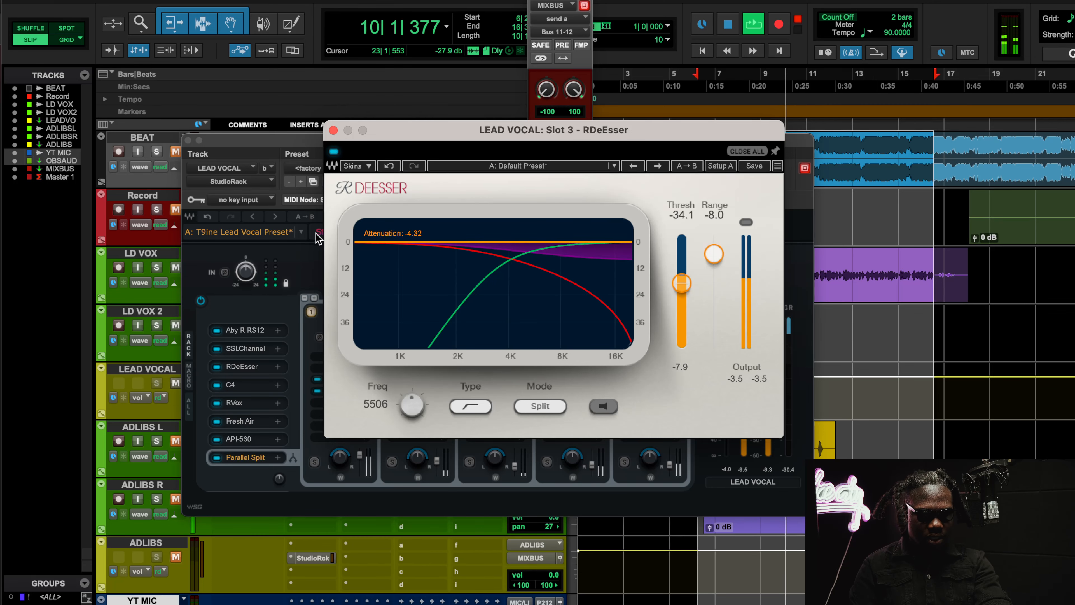
key("space")
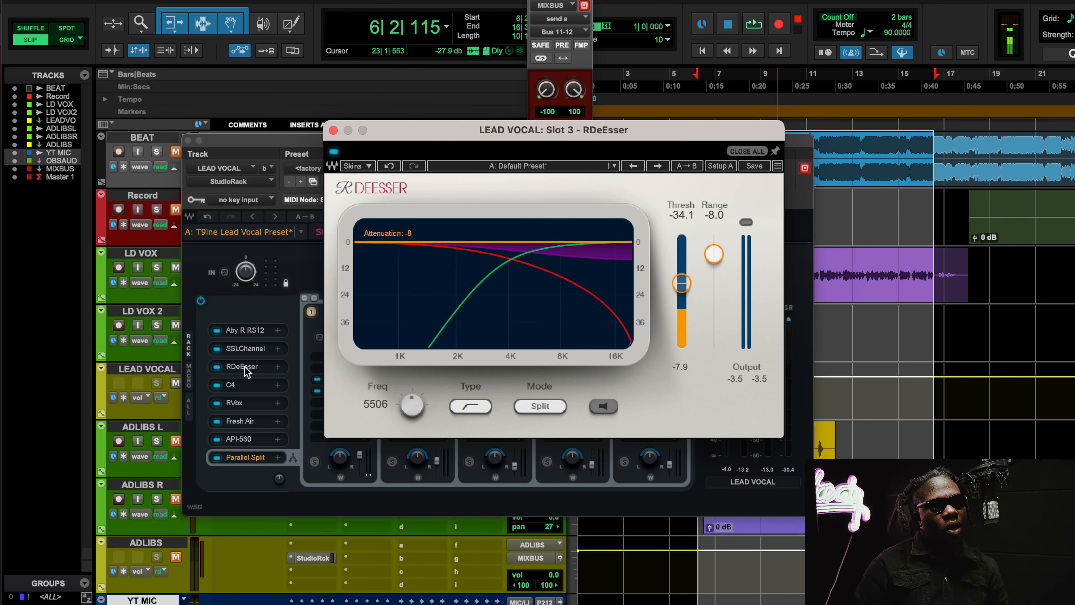
- Open the C4 from the rack, examine the low band's attack, and play the vocal, moving the playback start to bar 8
left_click(242, 386)
left_click_drag(515, 122, 414, 158)
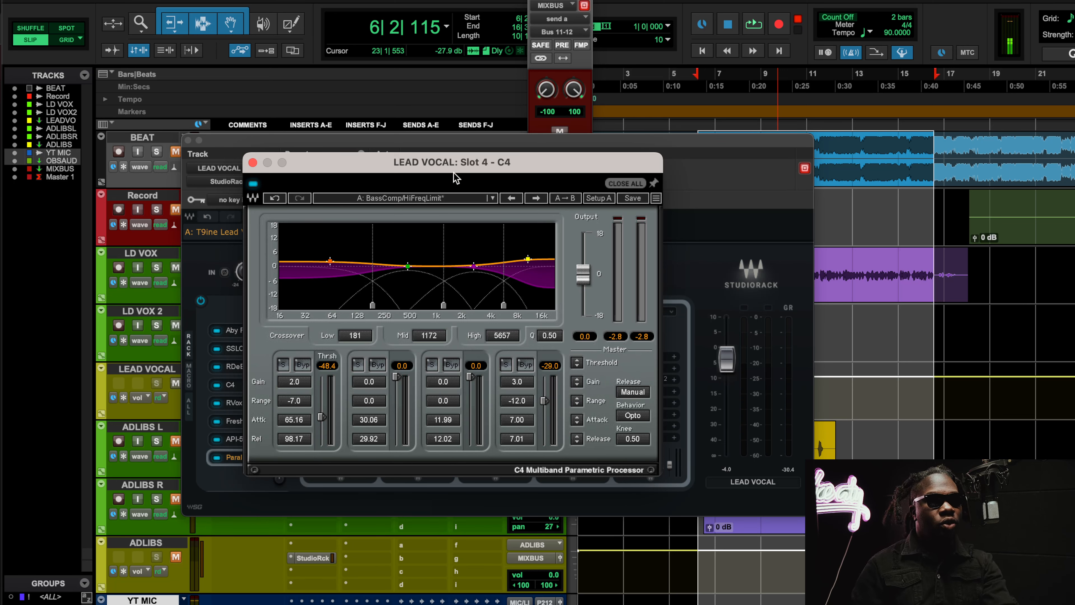
left_click(287, 417)
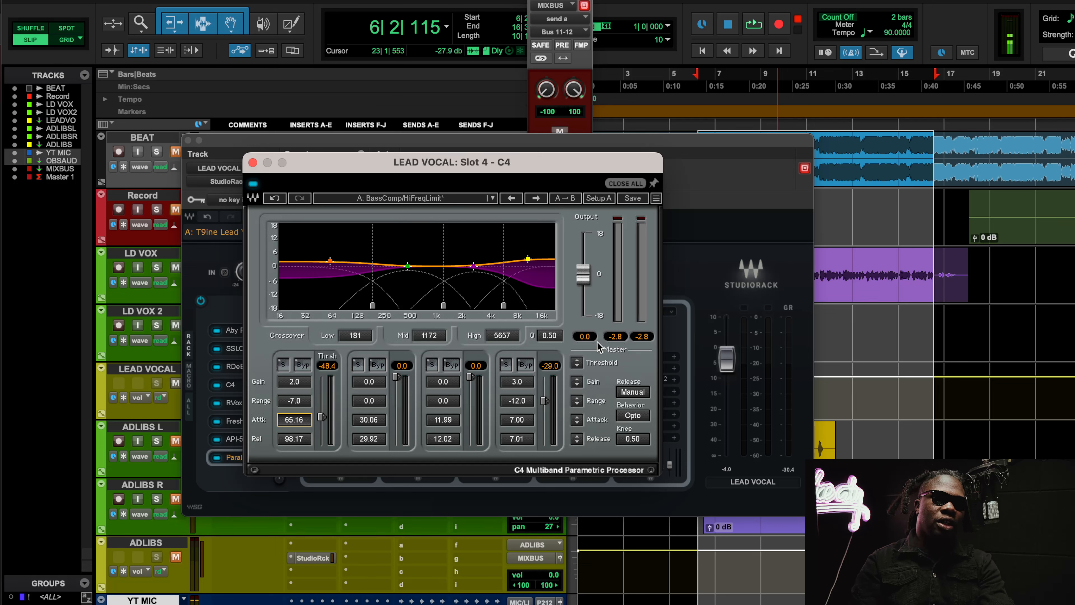
key("space")
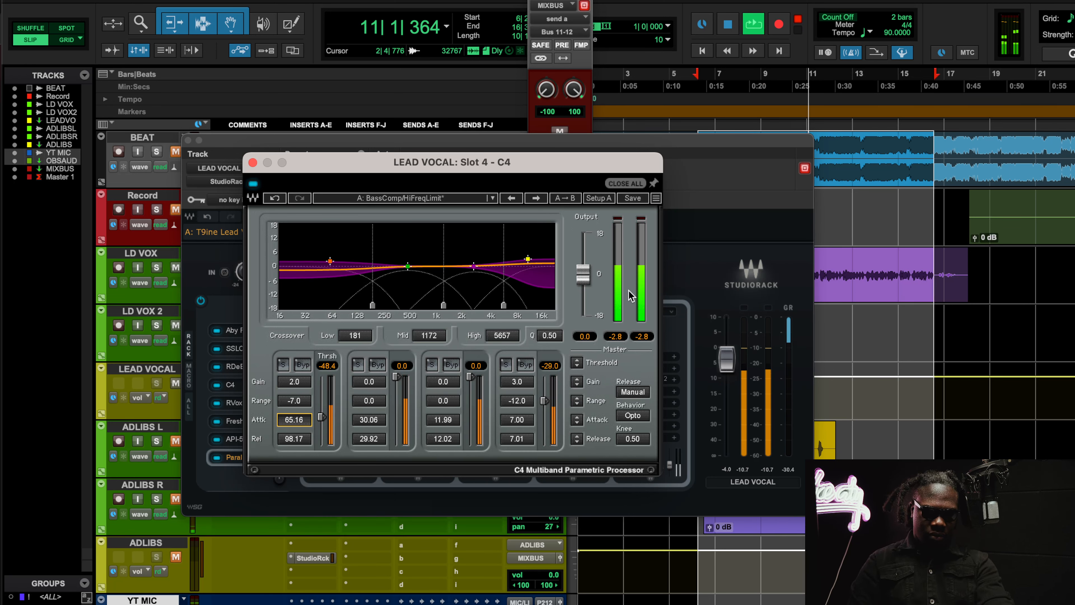
key("space")
key("space")
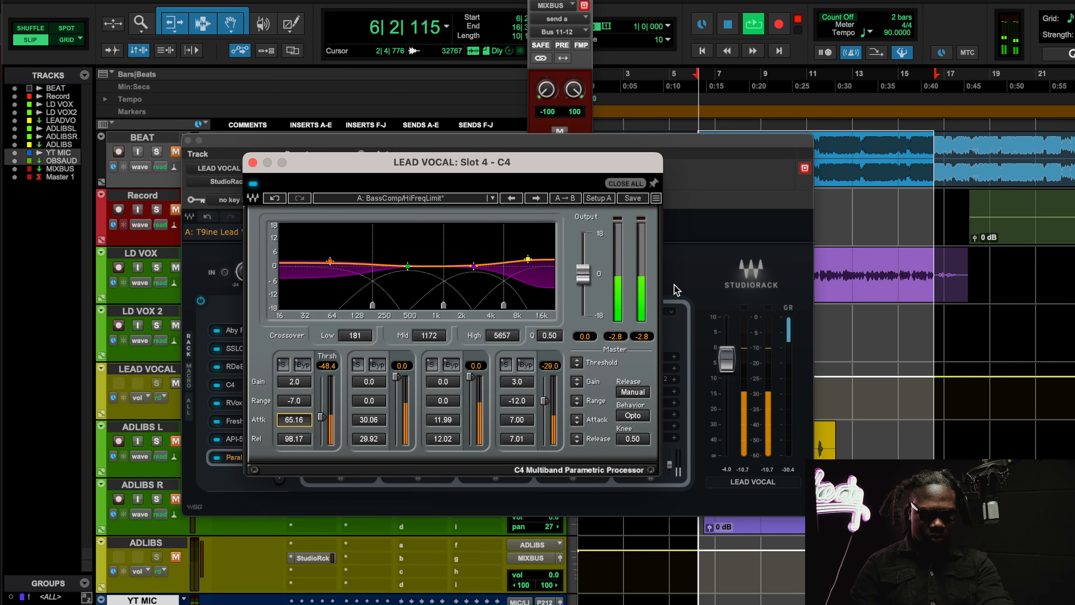
left_click(756, 76)
- Try an attack of 0.50 on the C4's low band during playback, undo it, and stop playback
left_click_drag(294, 420, 294, 462)
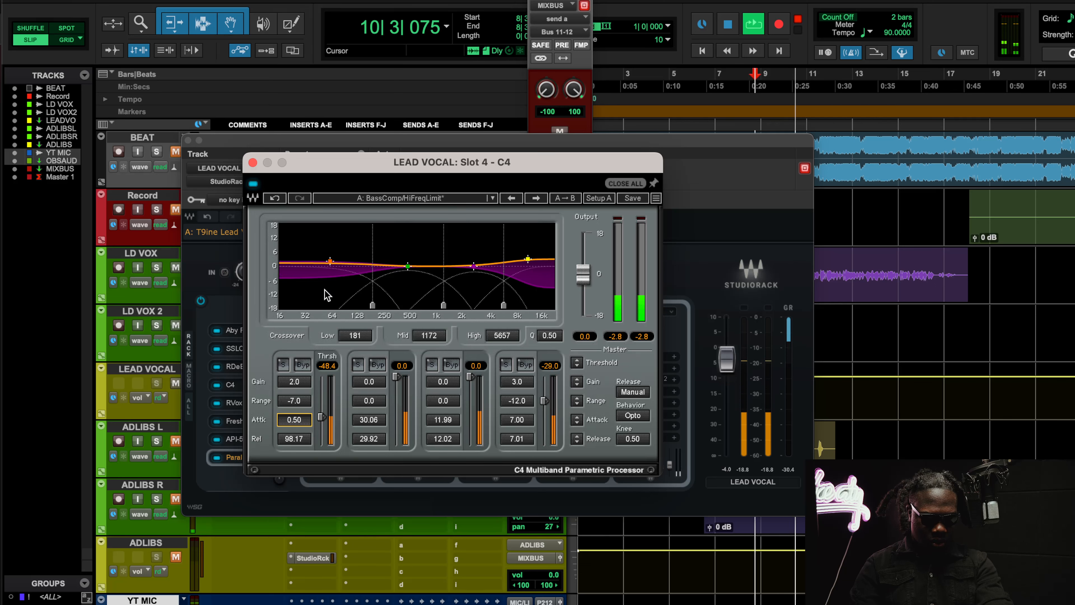
left_click(275, 201)
key("space")
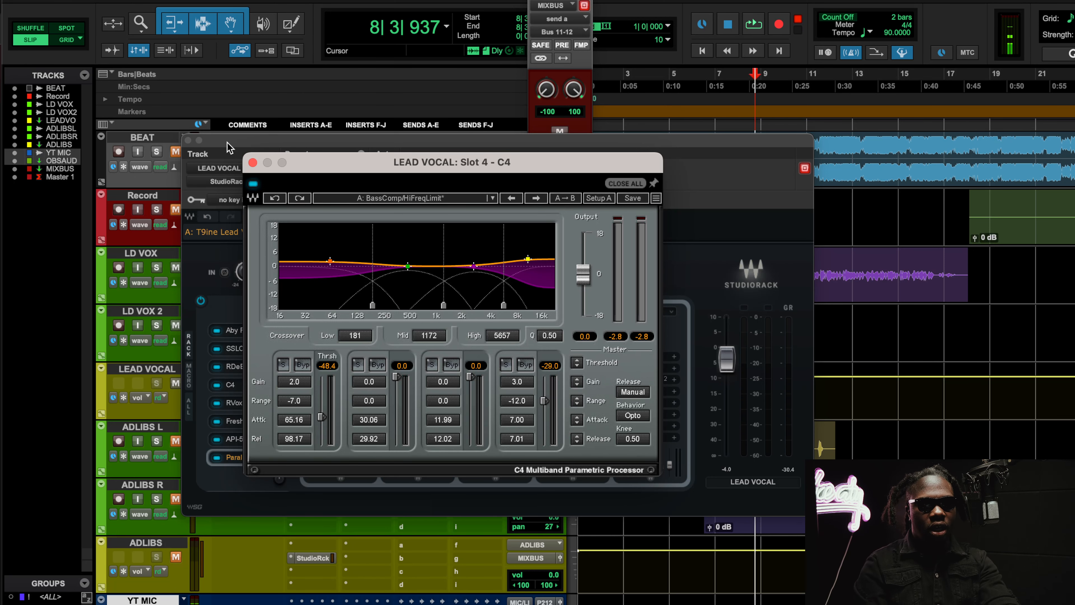
- Switch between the C4 and RVox windows from the rack to examine their compression settings, leaving RVox open
left_click(252, 162)
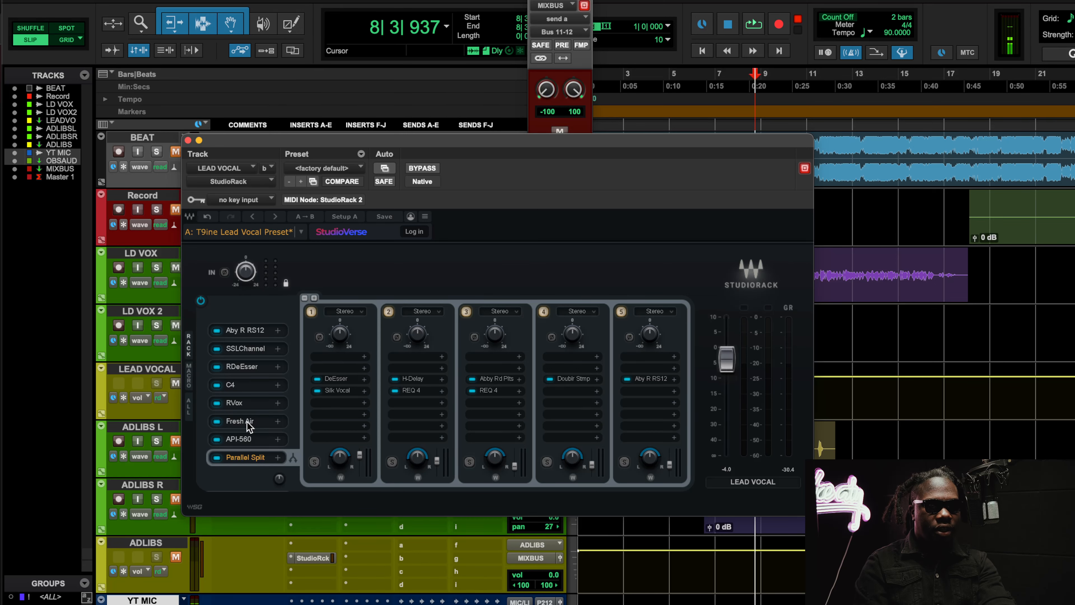
left_click(243, 403)
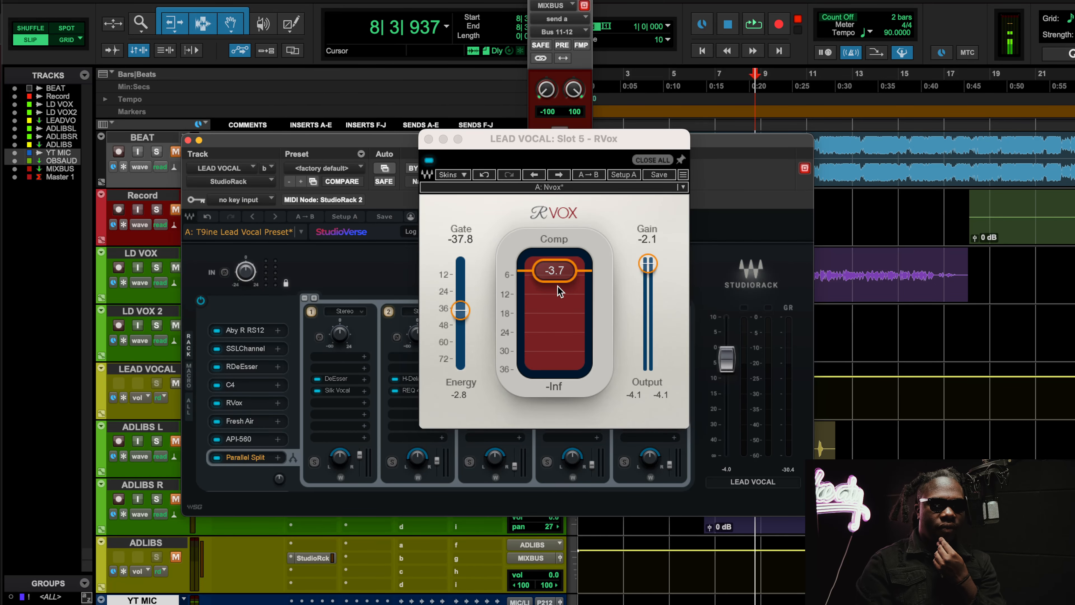
left_click(254, 403)
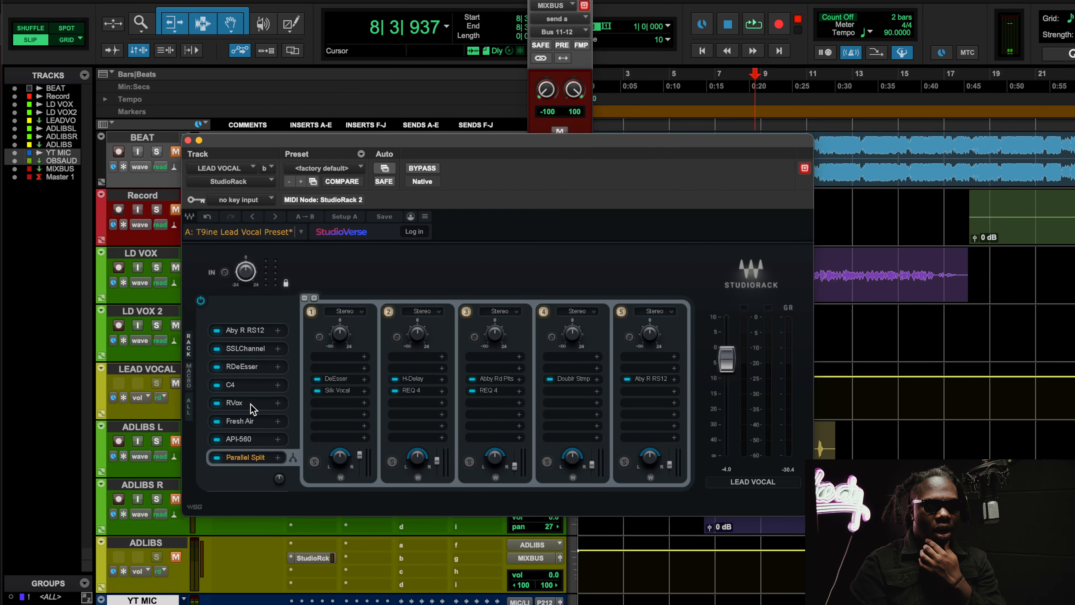
left_click(243, 402)
left_click(240, 387)
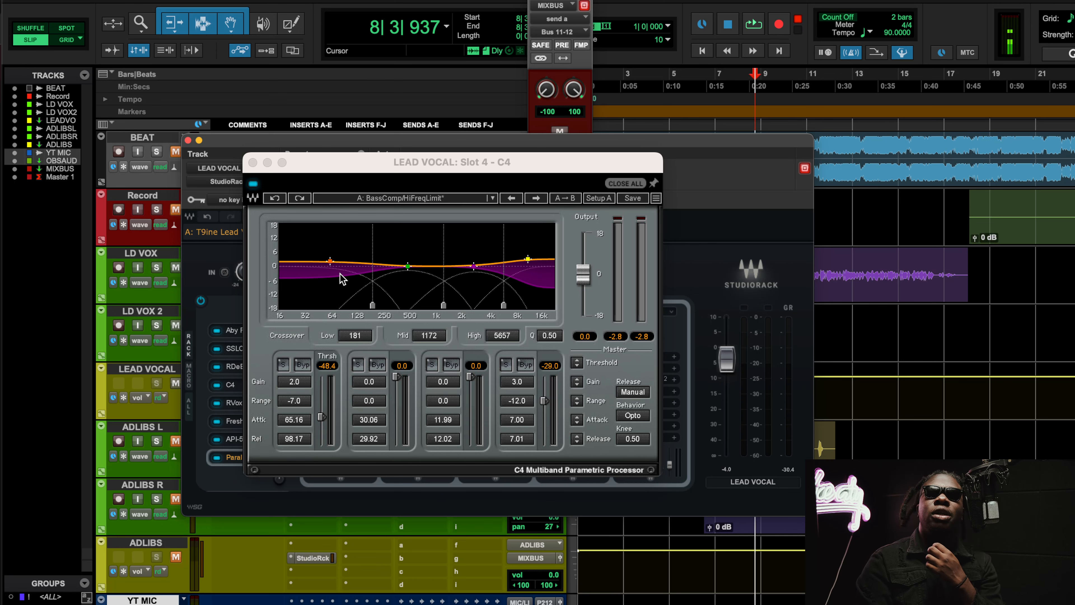
left_click(231, 406)
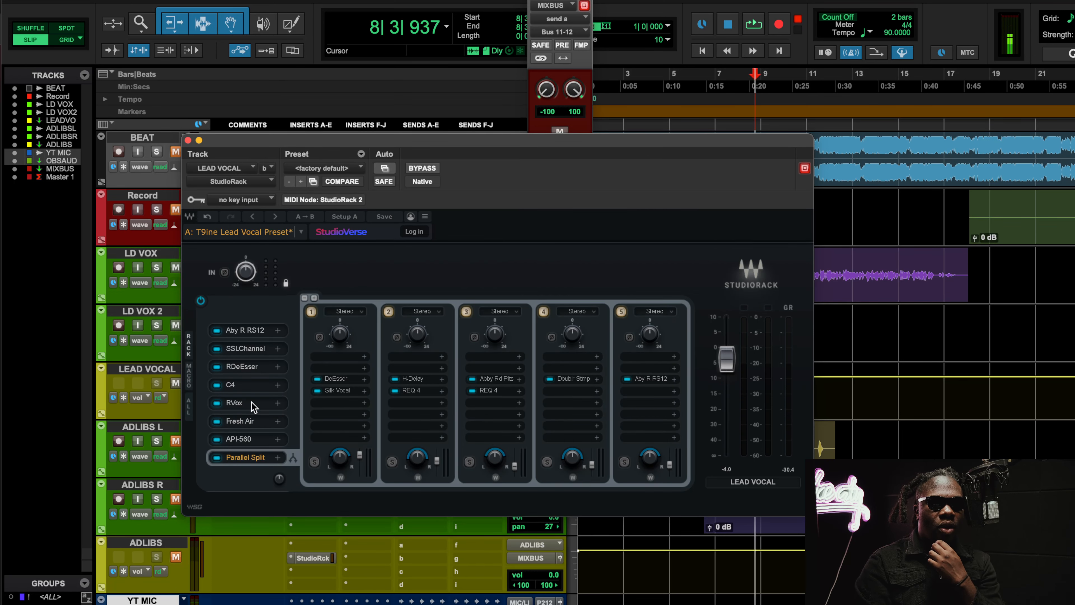
left_click(237, 406)
left_click(248, 387)
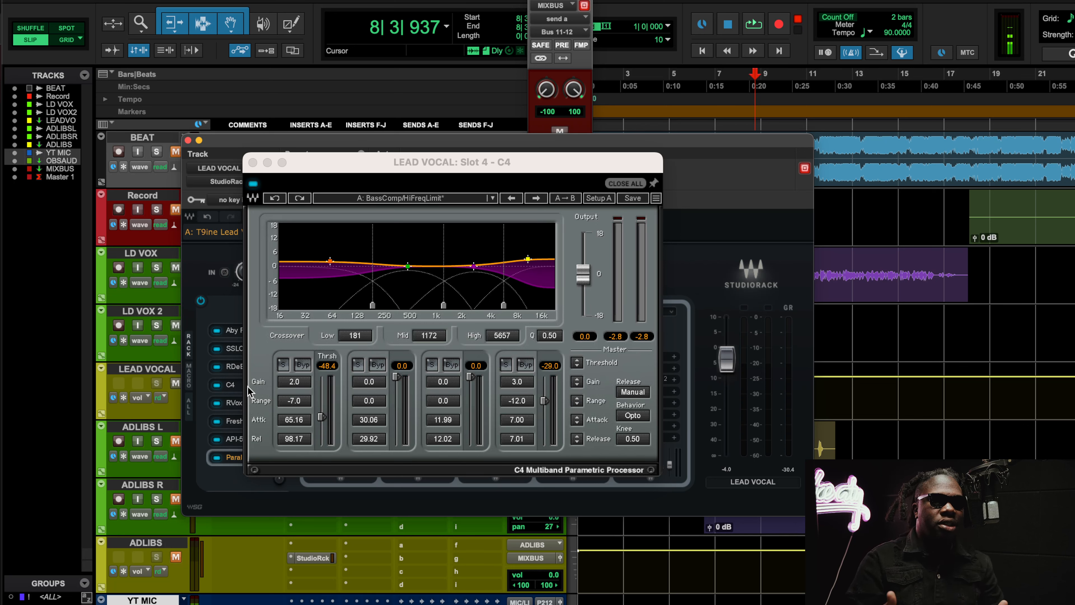
left_click(241, 404)
left_click(242, 404)
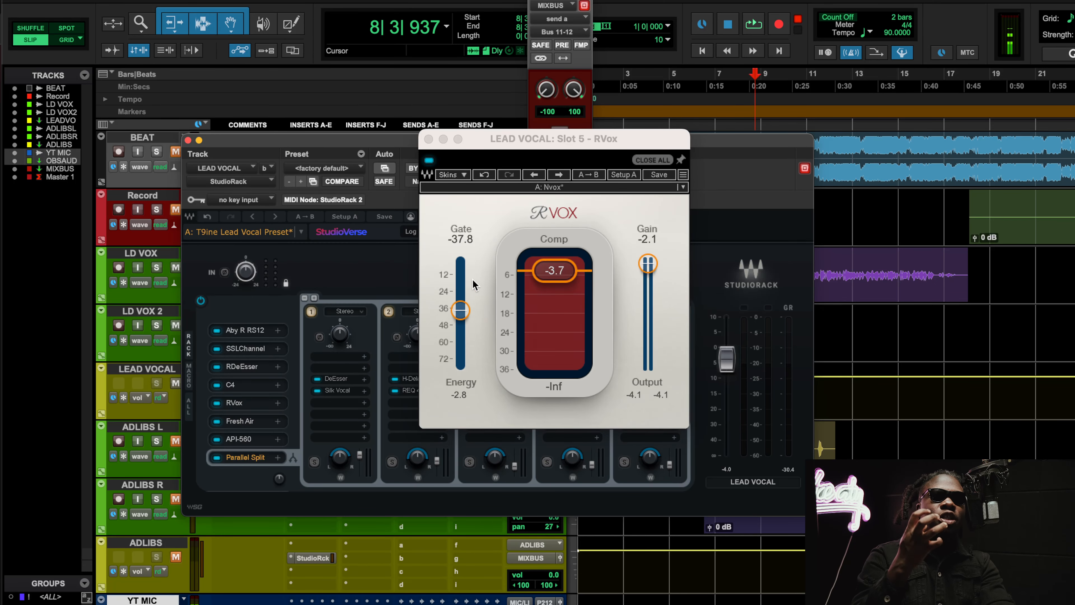
- Play the vocal while switching RVox and C4 off and back on in the rack, and stop playback
key("space")
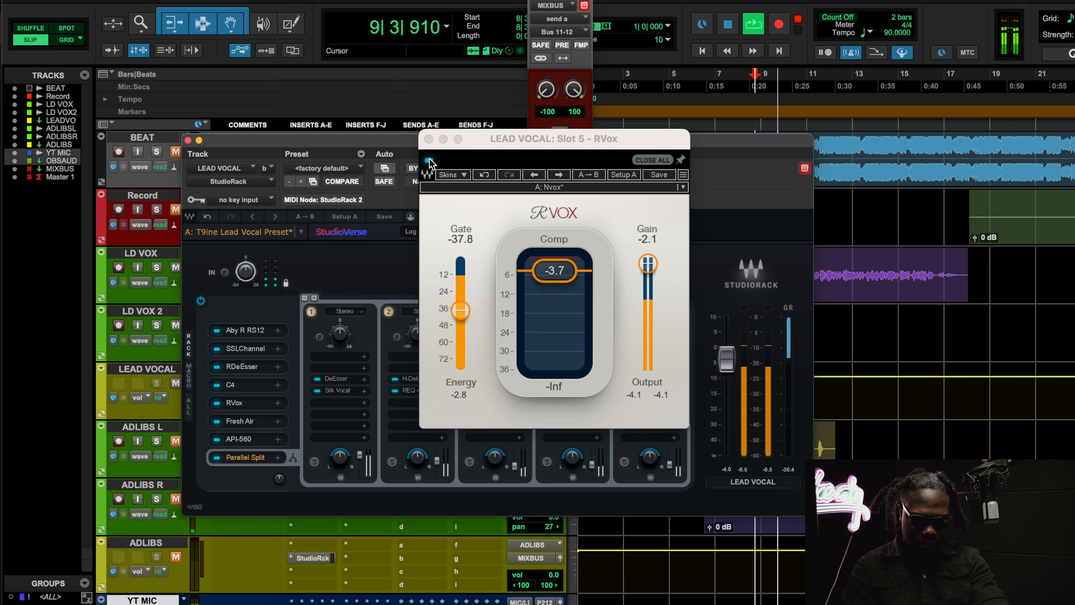
left_click(216, 402)
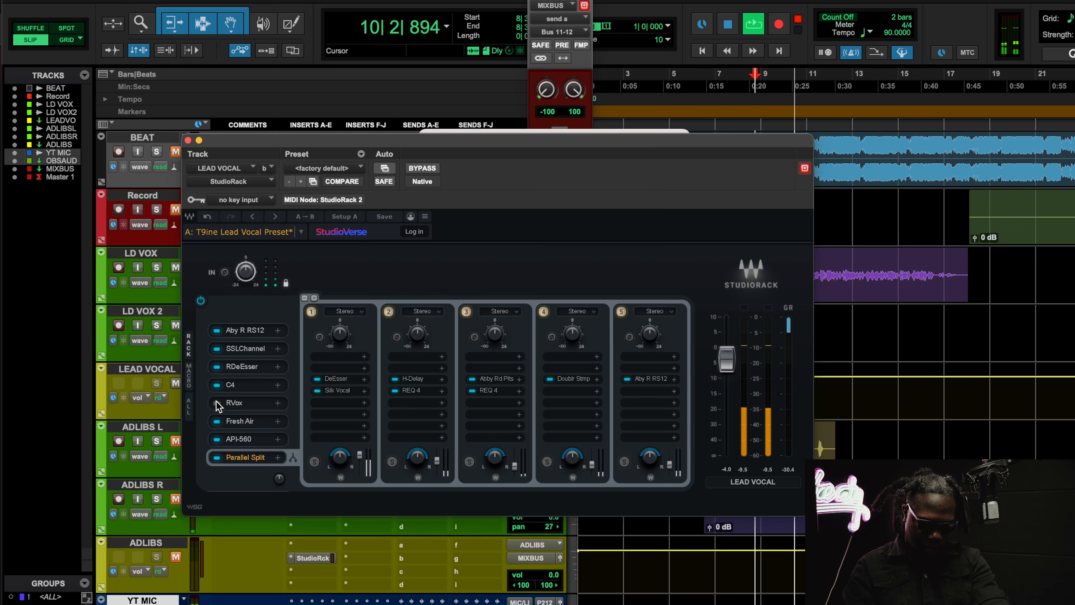
left_click(216, 385)
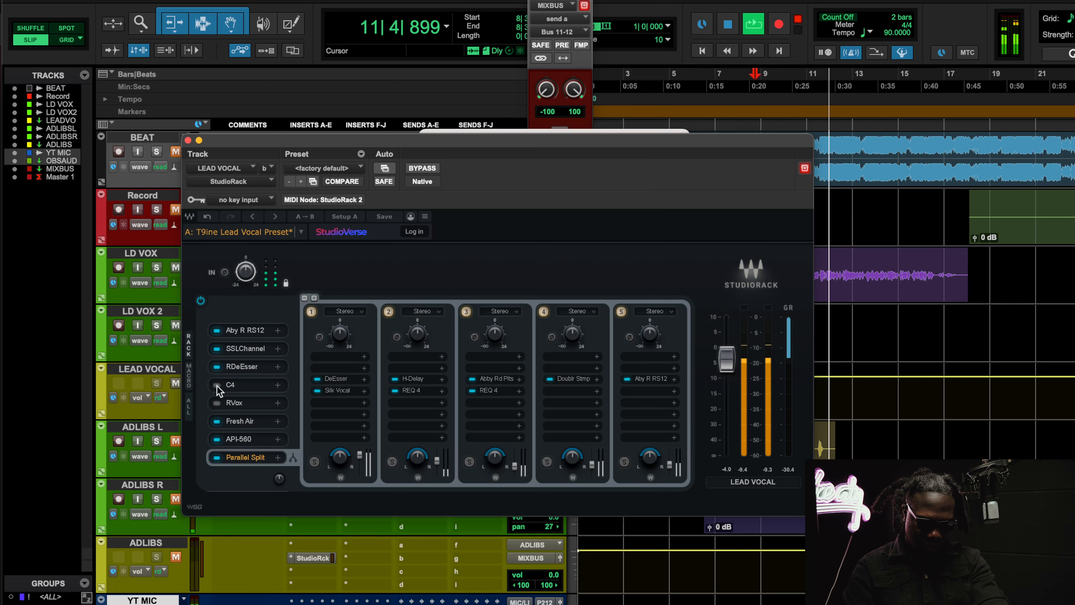
left_click(217, 385)
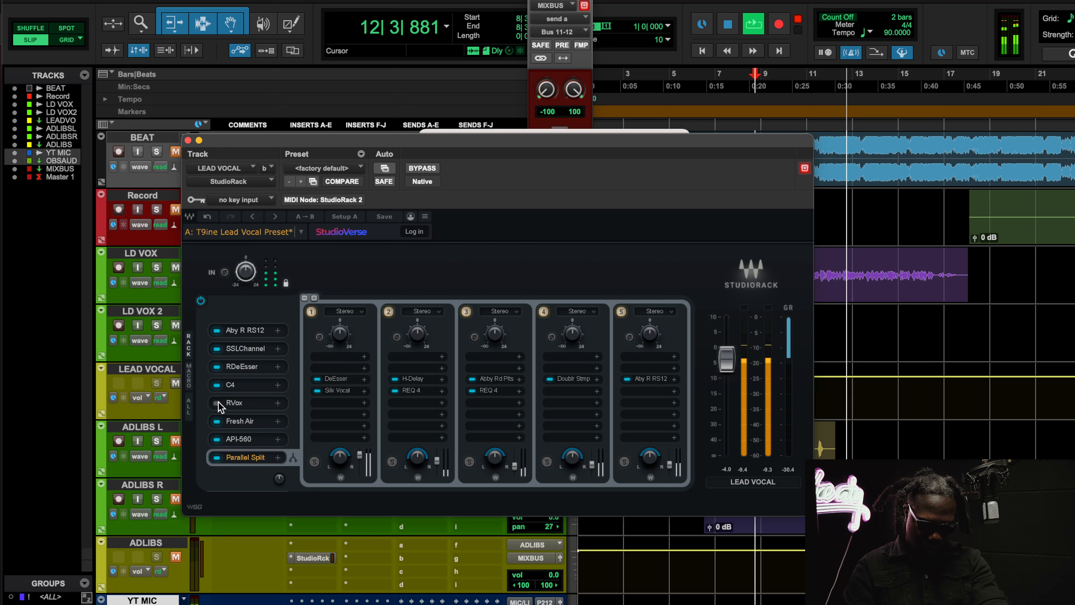
left_click(219, 403)
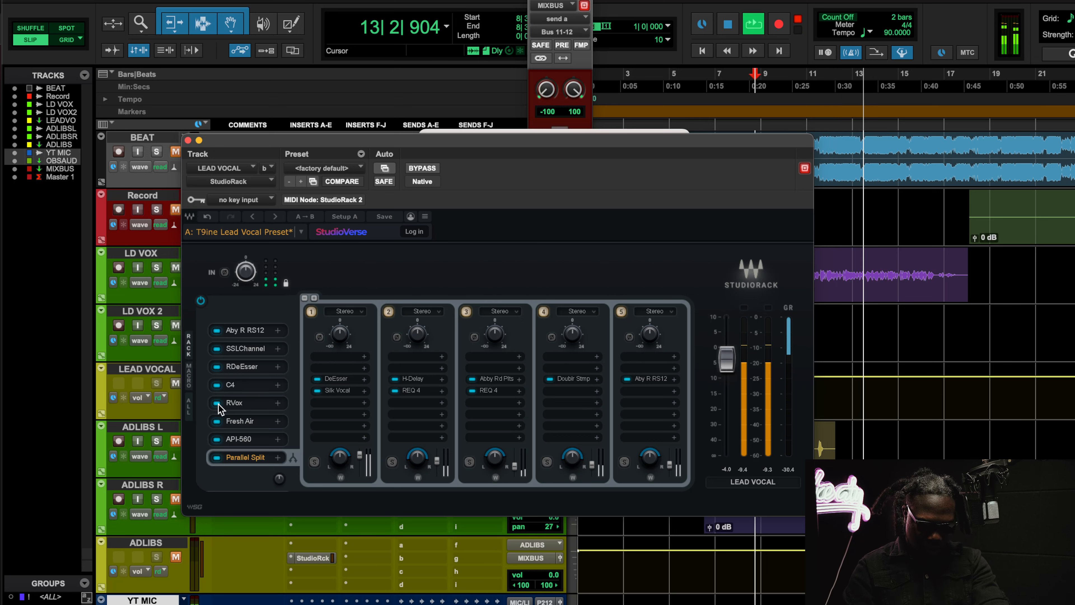
key("space")
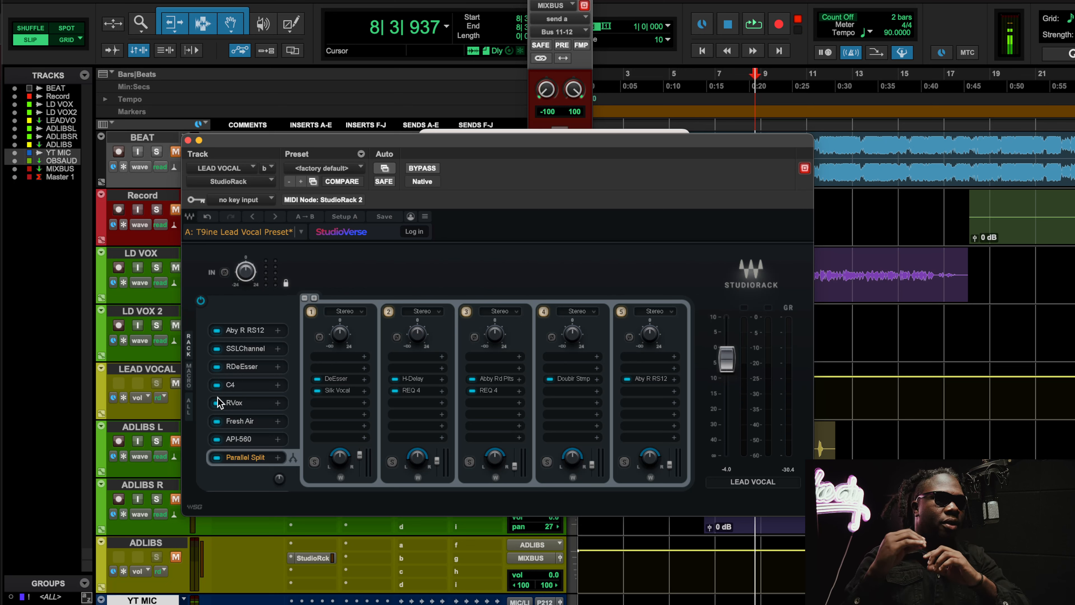
- Restart playback and bypass both C4 and RVox, then re-enable them to compare the vocal's dynamics
key("space")
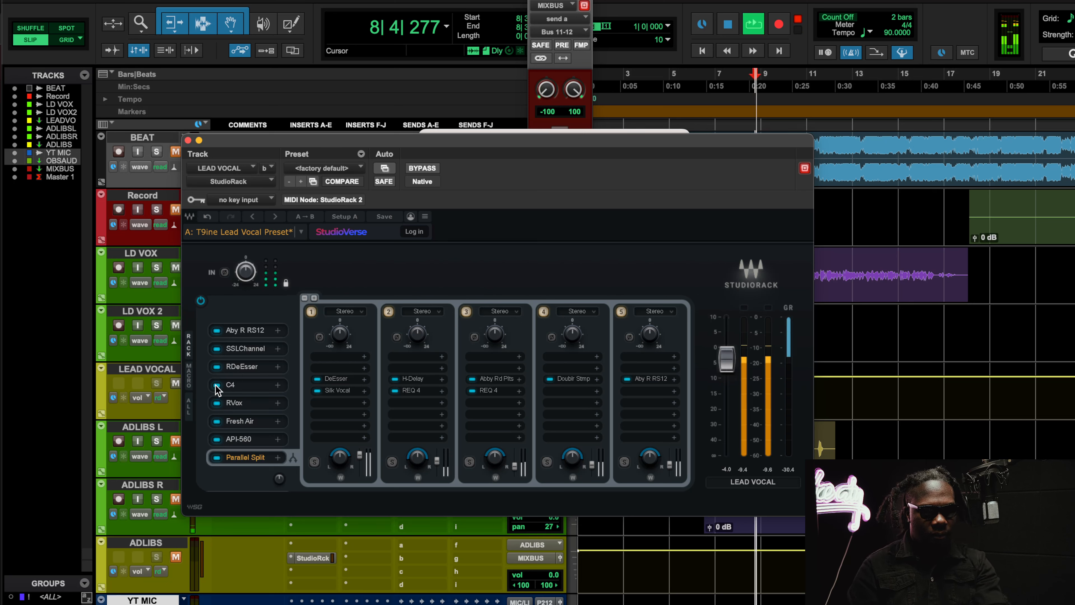
left_click(216, 385)
left_click(216, 402)
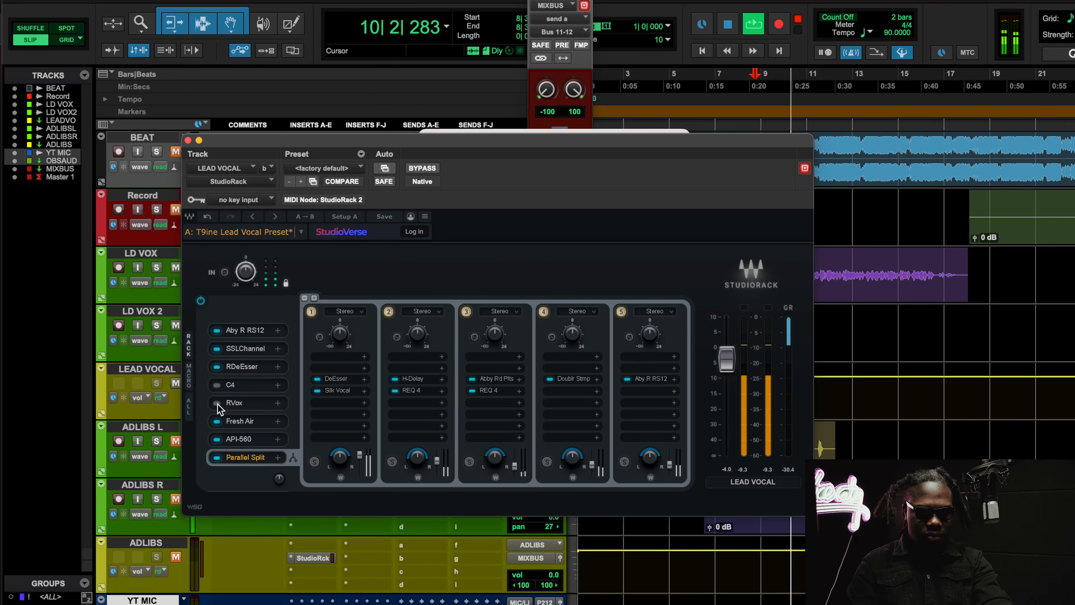
left_click(217, 403)
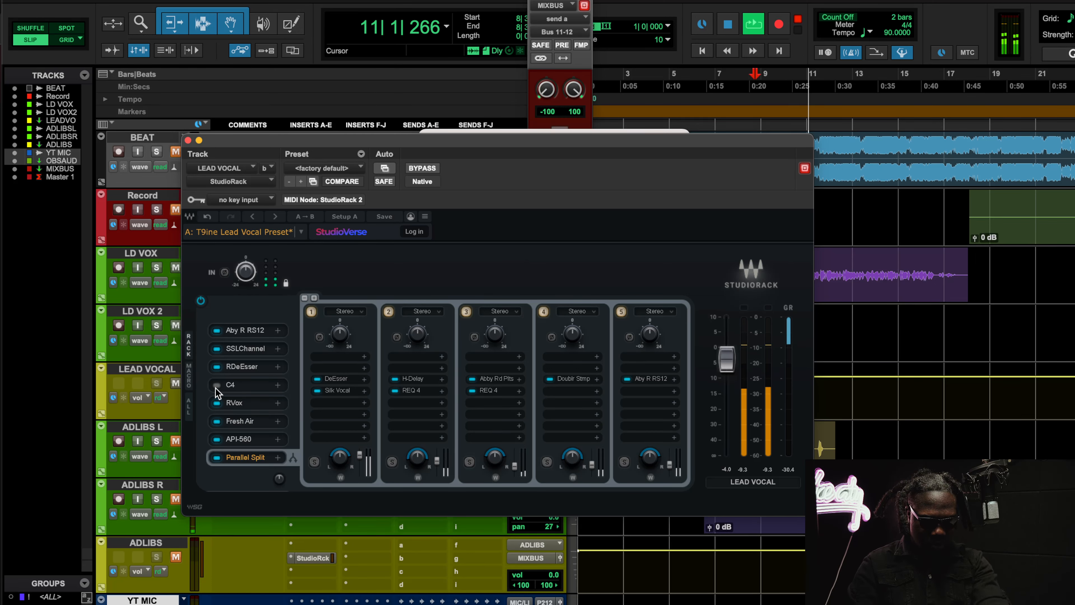
left_click(216, 385)
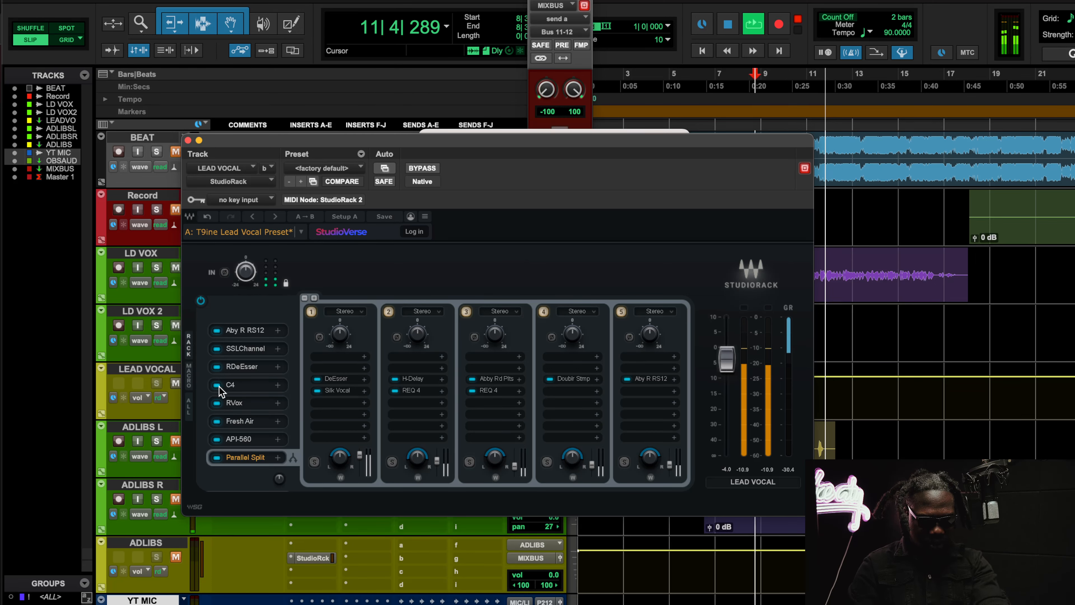
- Repeat the C4 and RVox off/on comparison, then unmute the BEAT track and stop playback
left_click(217, 385)
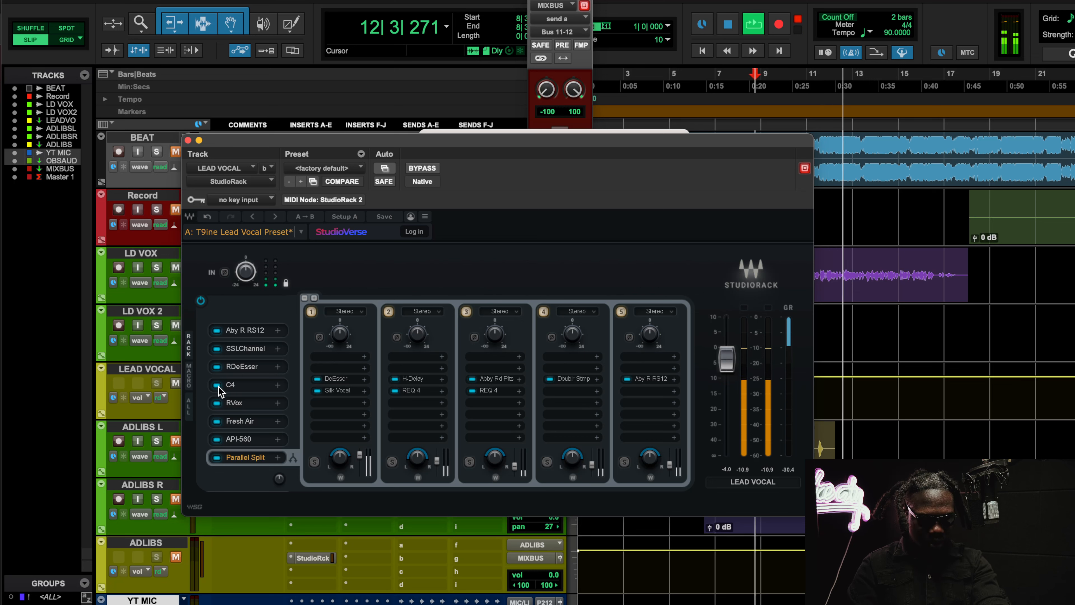
left_click(217, 402)
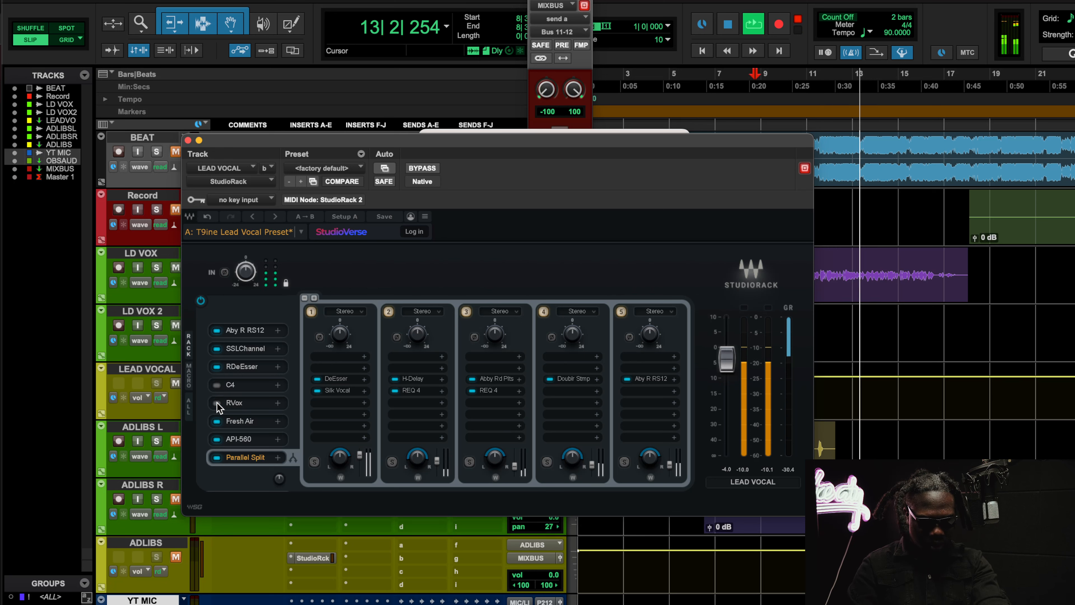
left_click(217, 403)
left_click(217, 384)
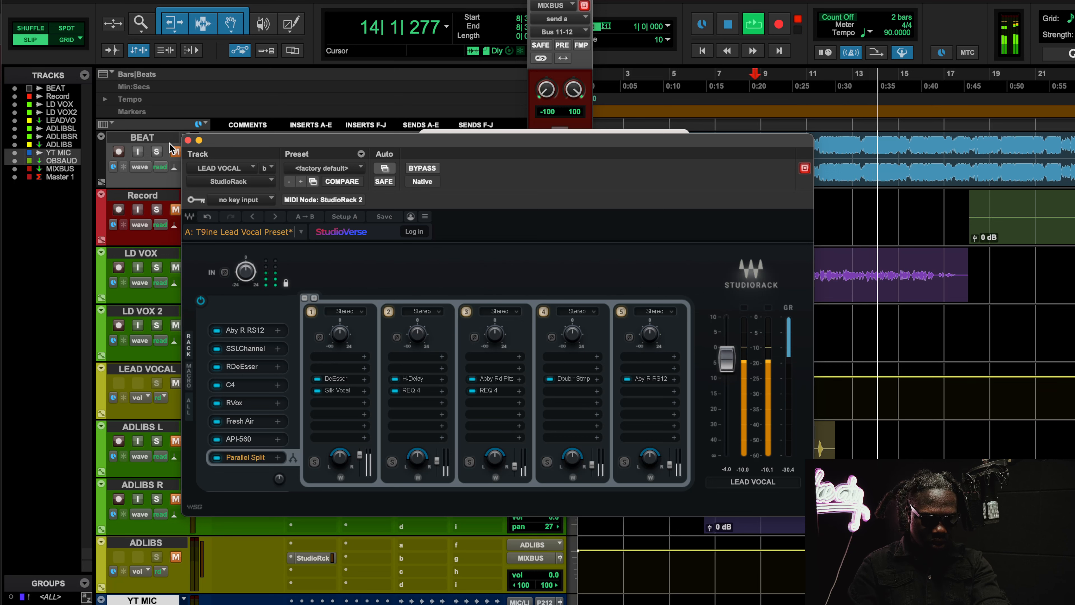
left_click(175, 152)
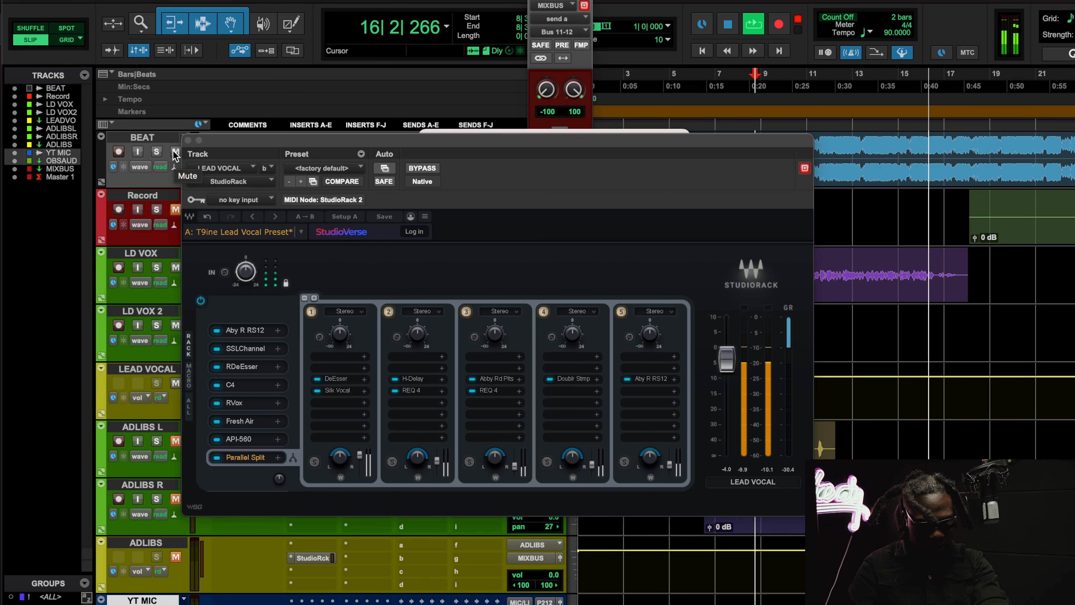
key("space")
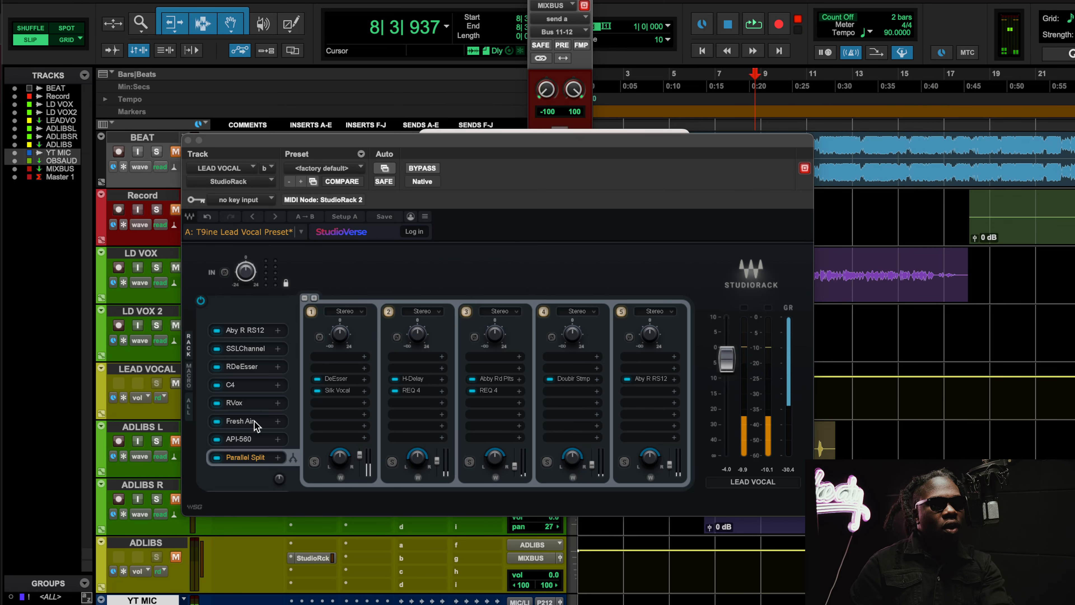
- Open Fresh Air and switch it off and on during playback to compare the vocal's air, then close it and stop playback
left_click(254, 422)
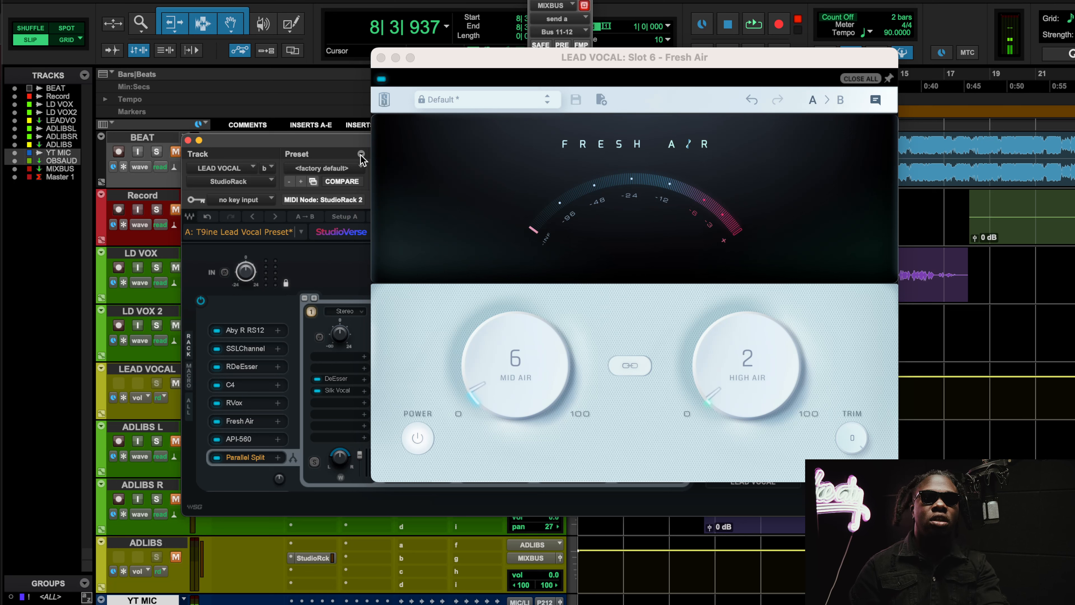
key("space")
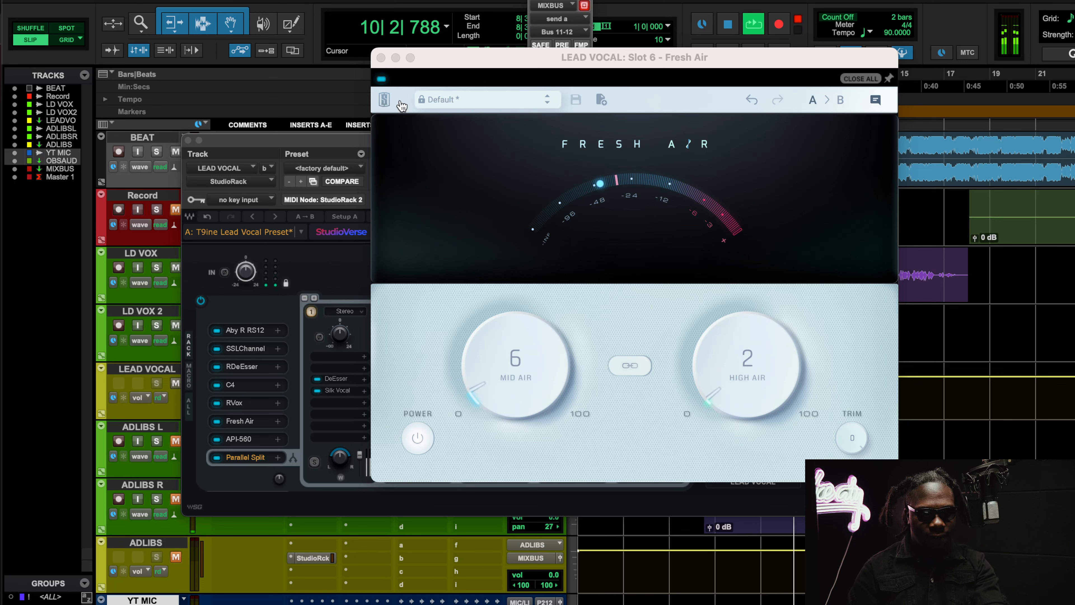
left_click(381, 79)
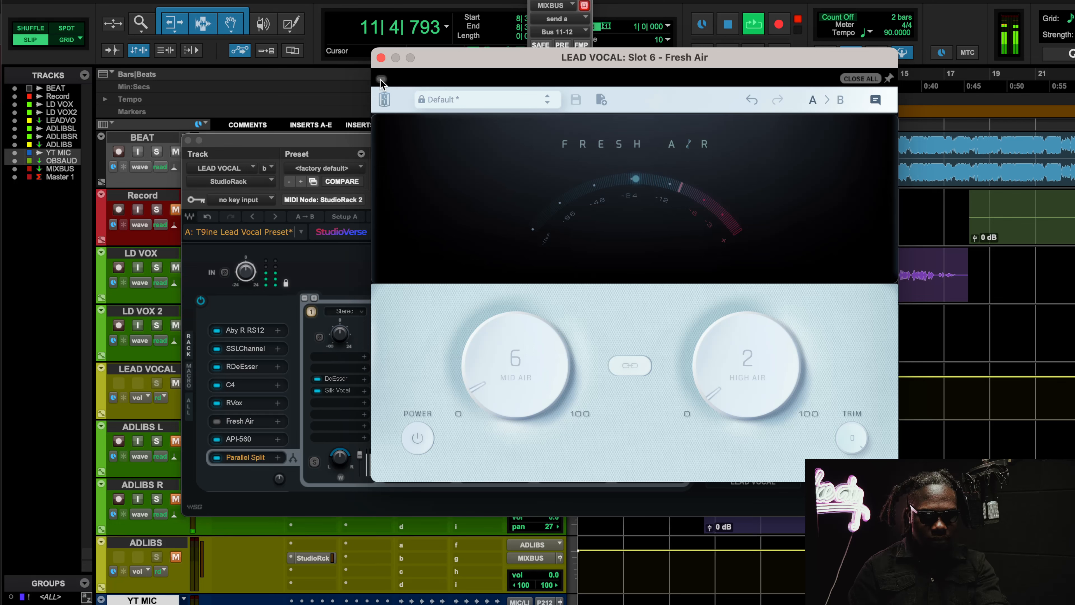
left_click(382, 80)
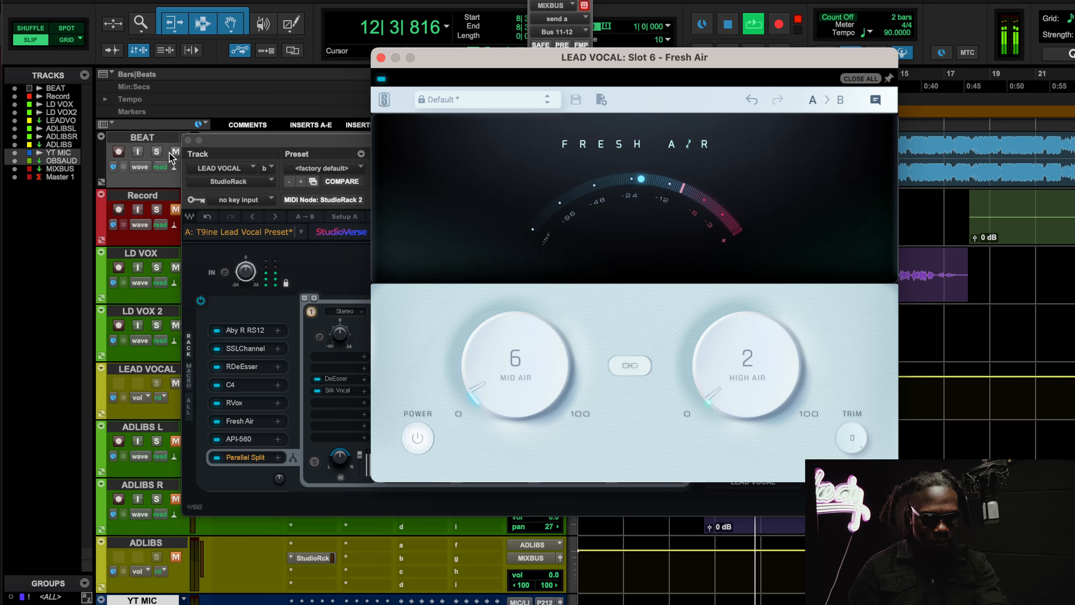
left_click(381, 79)
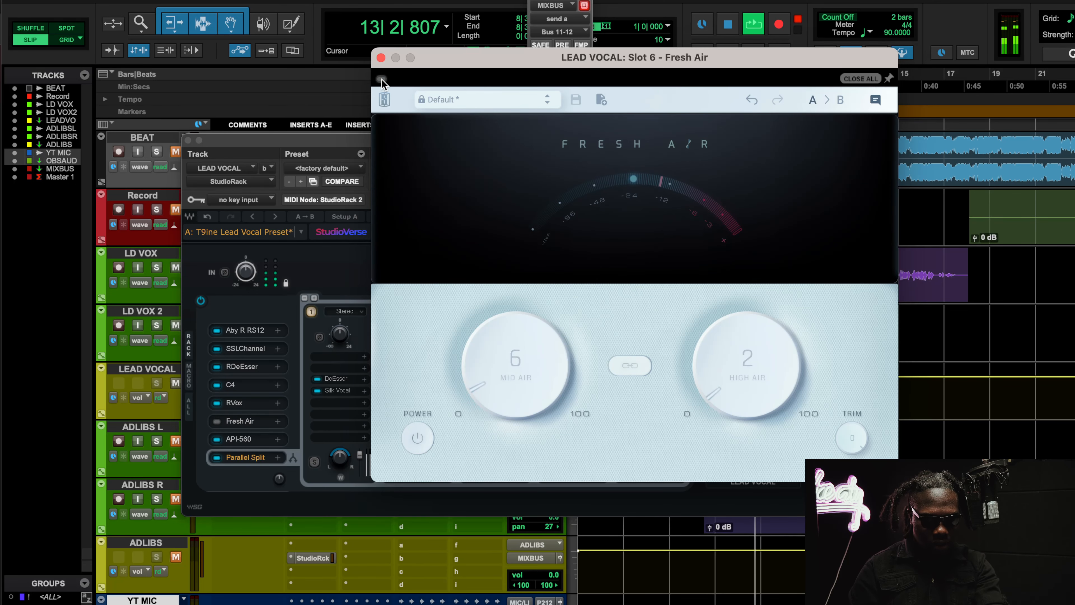
left_click(381, 58)
key("space")
- Open the API-560 equalizer, look back at Fresh Air briefly, and examine the API-560's analog switch and high and low frequency bands
double_click(240, 439)
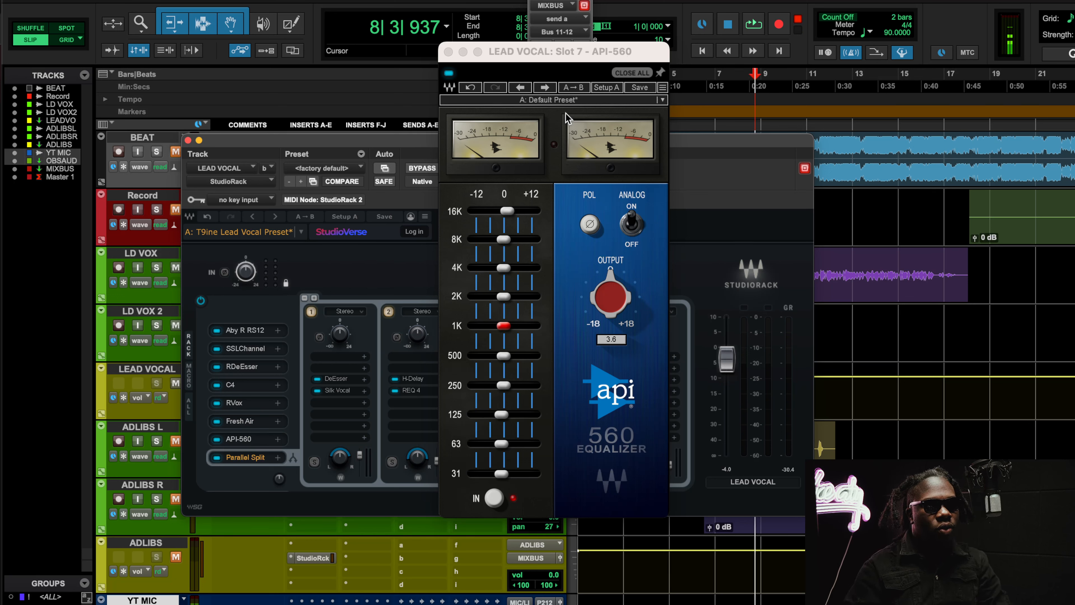
left_click(241, 419)
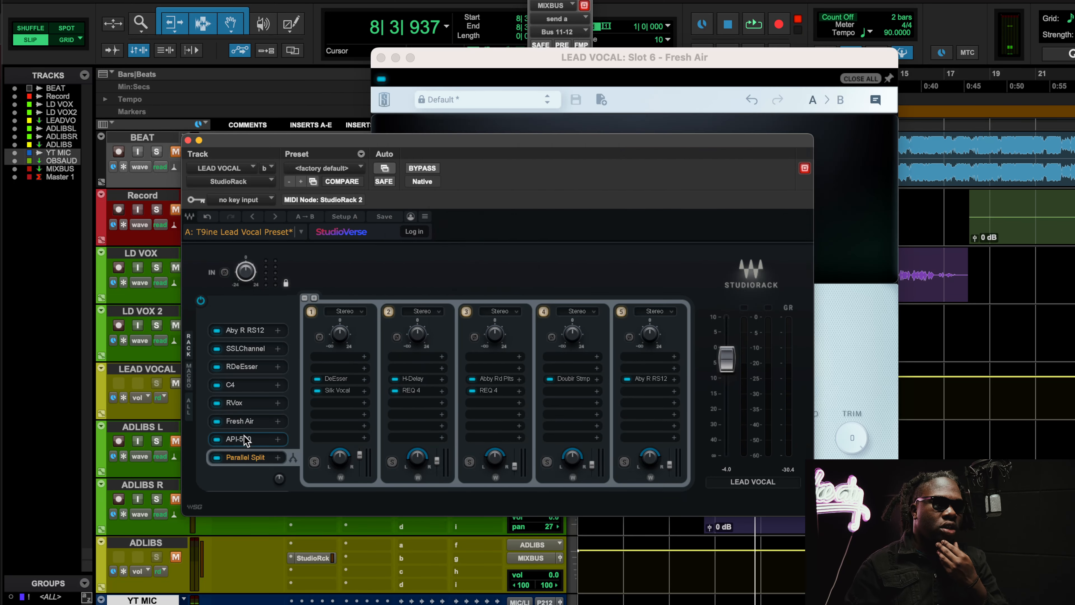
left_click(244, 440)
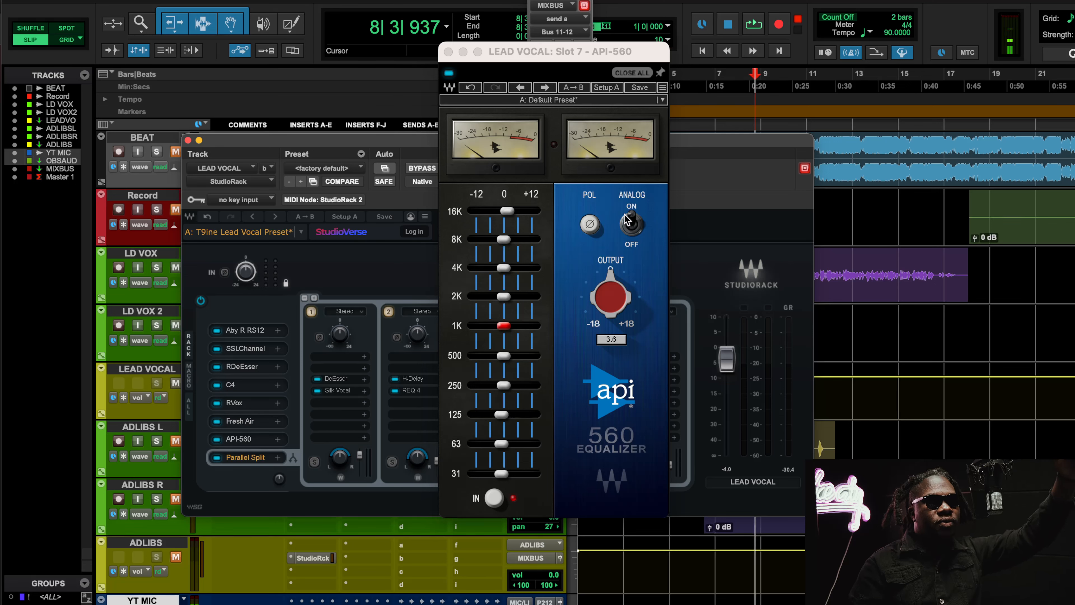
left_click(631, 220)
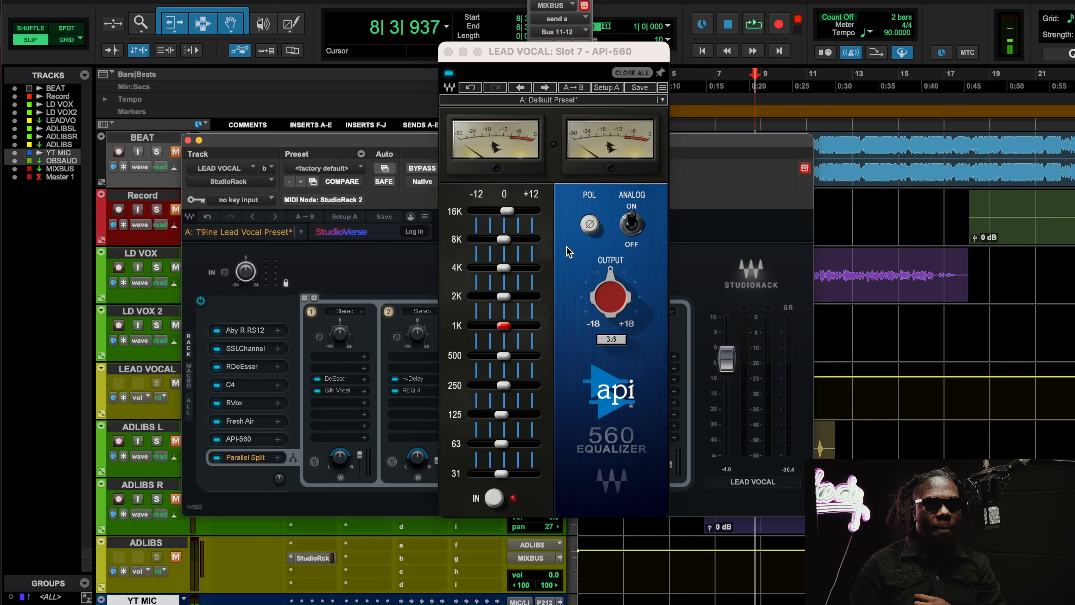
left_click(516, 211)
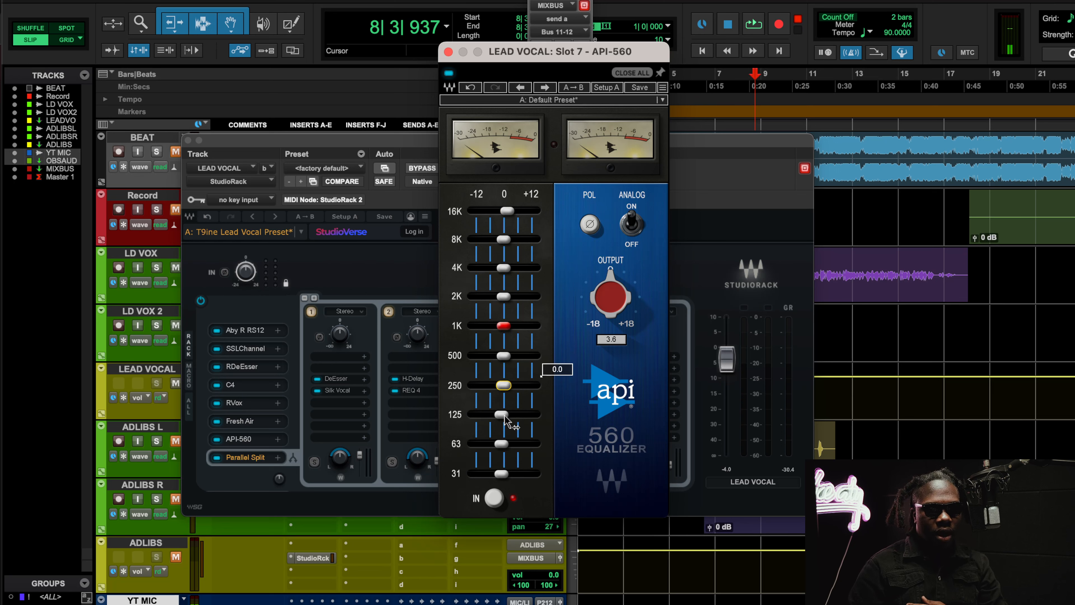
left_click(503, 444)
left_click_drag(556, 503, 491, 394)
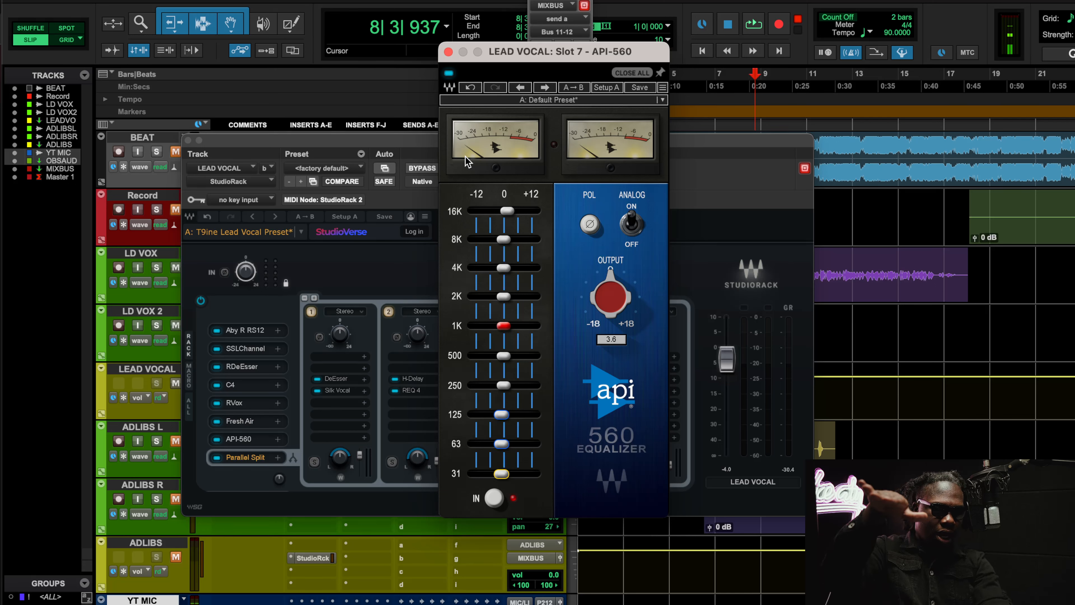
- Play the vocal with the API-560 switched off and back on to compare, then close its window and stop playback
key("space")
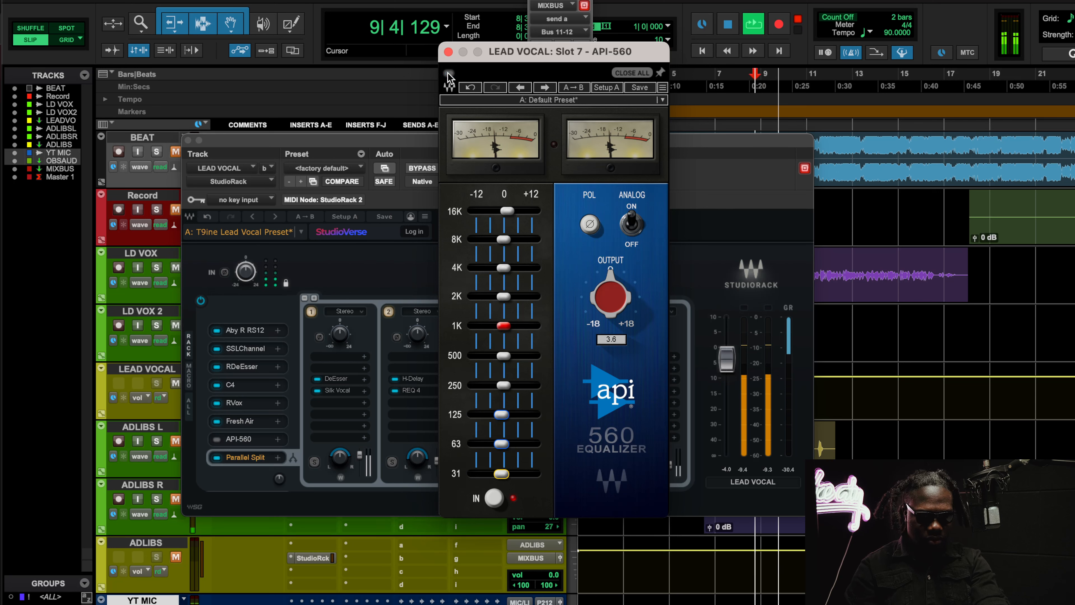
left_click(448, 73)
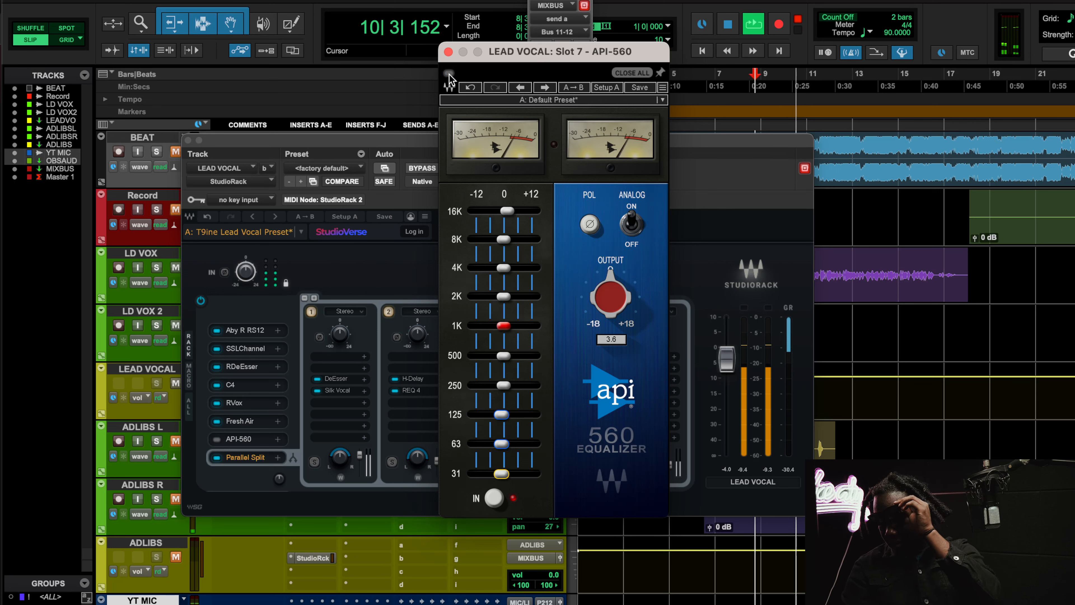
left_click(449, 73)
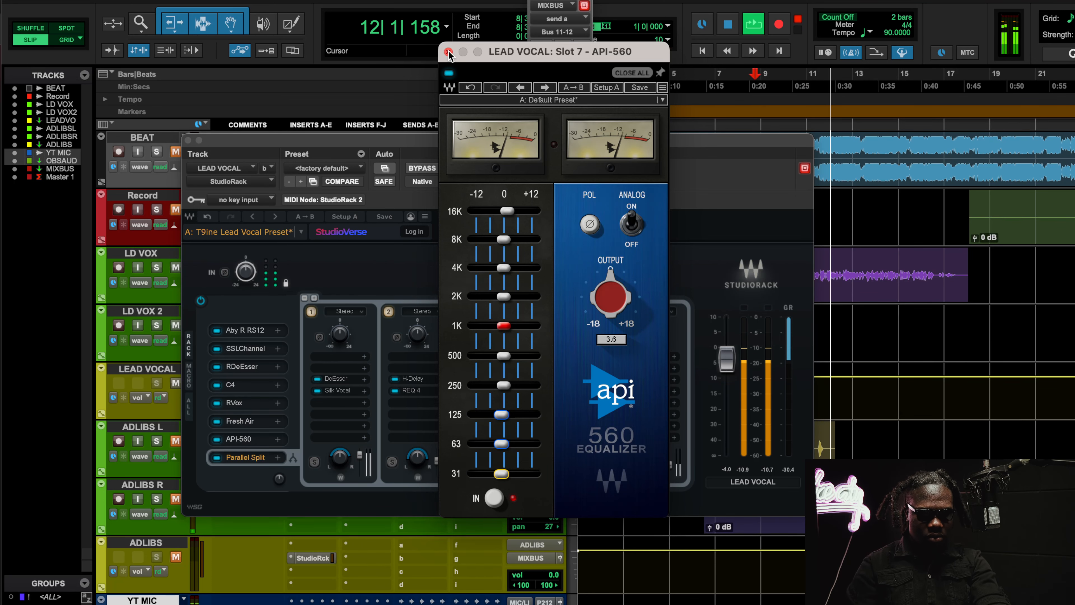
left_click(448, 52)
key("space")
- Open the DeEsser and Silk Vocal in the first parallel chain and examine their settings, including Silk Vocal's Mix control
left_click(336, 378)
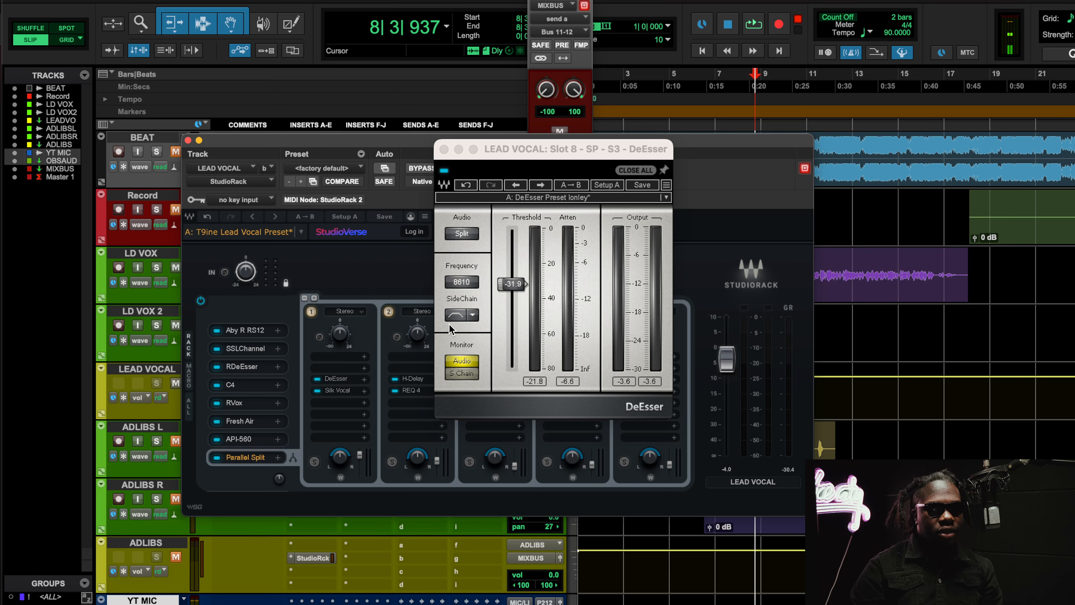
left_click(335, 390)
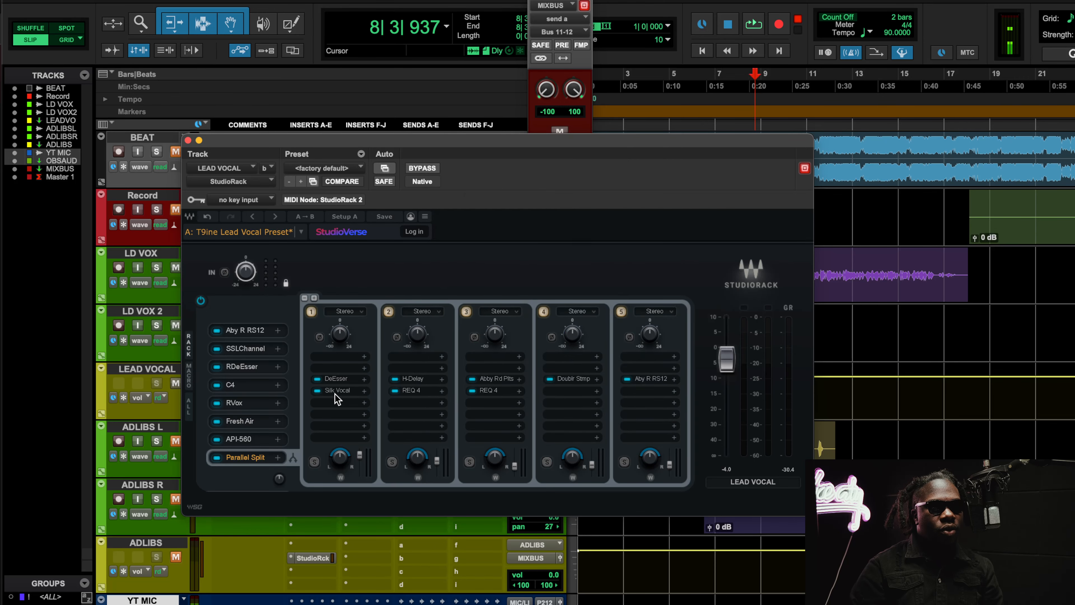
left_click_drag(513, 97, 464, 105)
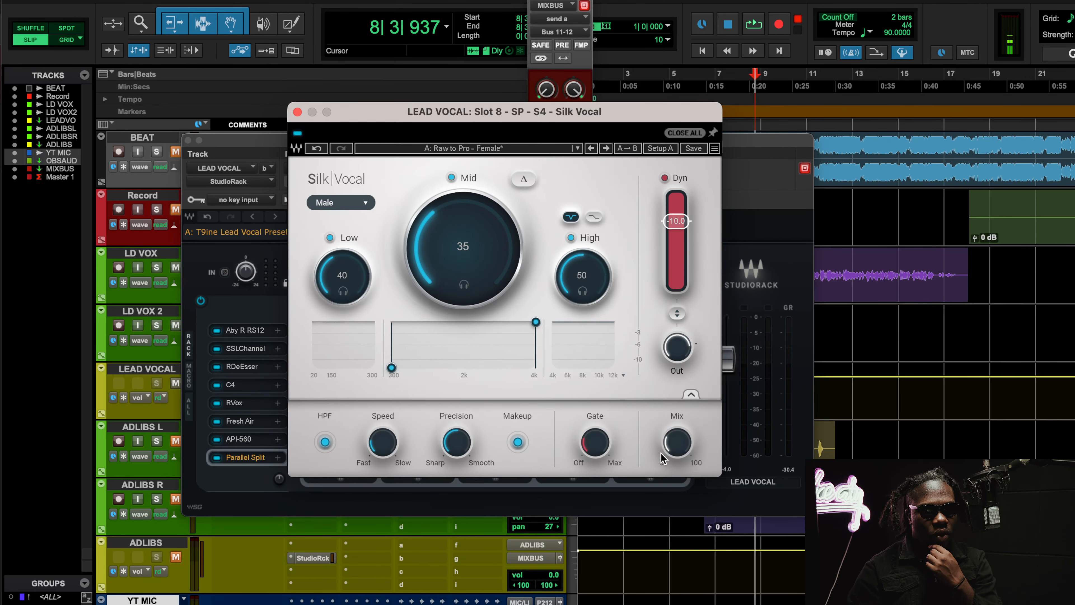
left_click(679, 448)
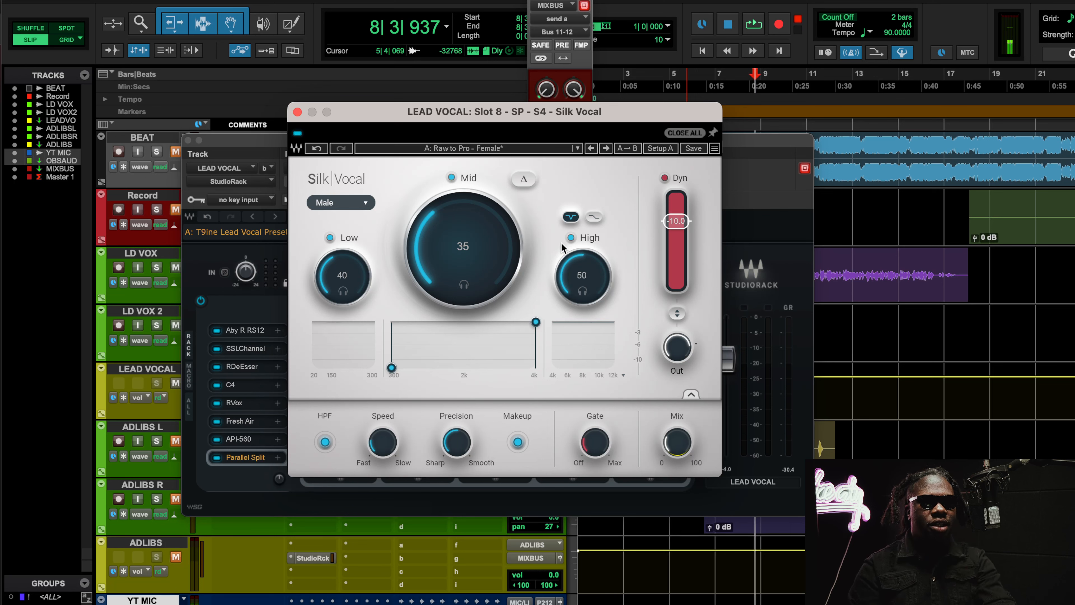
- Play the vocal while toggling Silk Vocal and the BEAT track's mute to compare, then stop playback and close Silk Vocal
key("space")
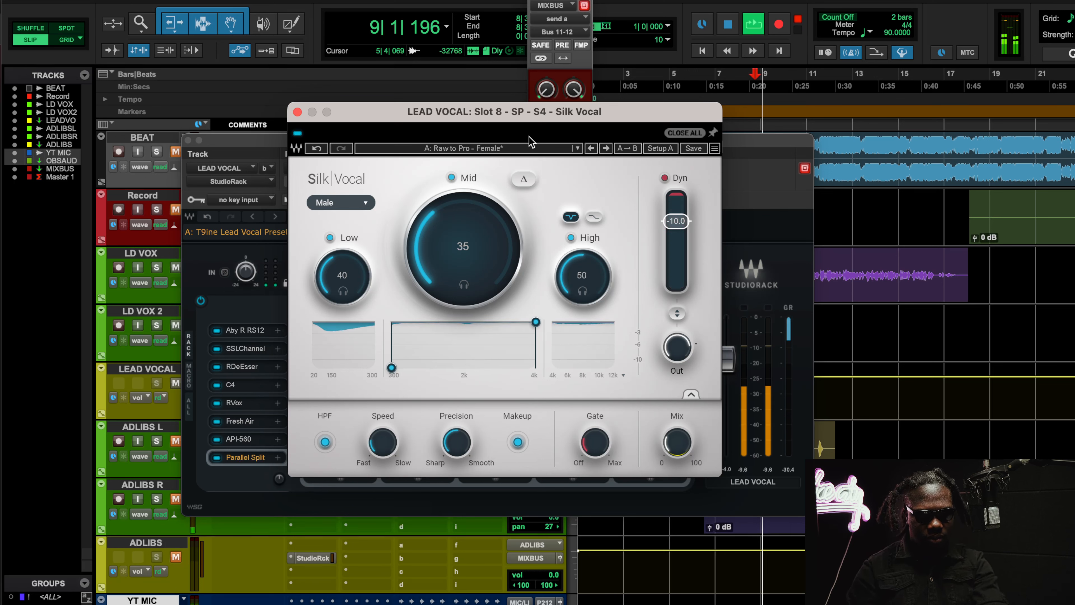
left_click(298, 133)
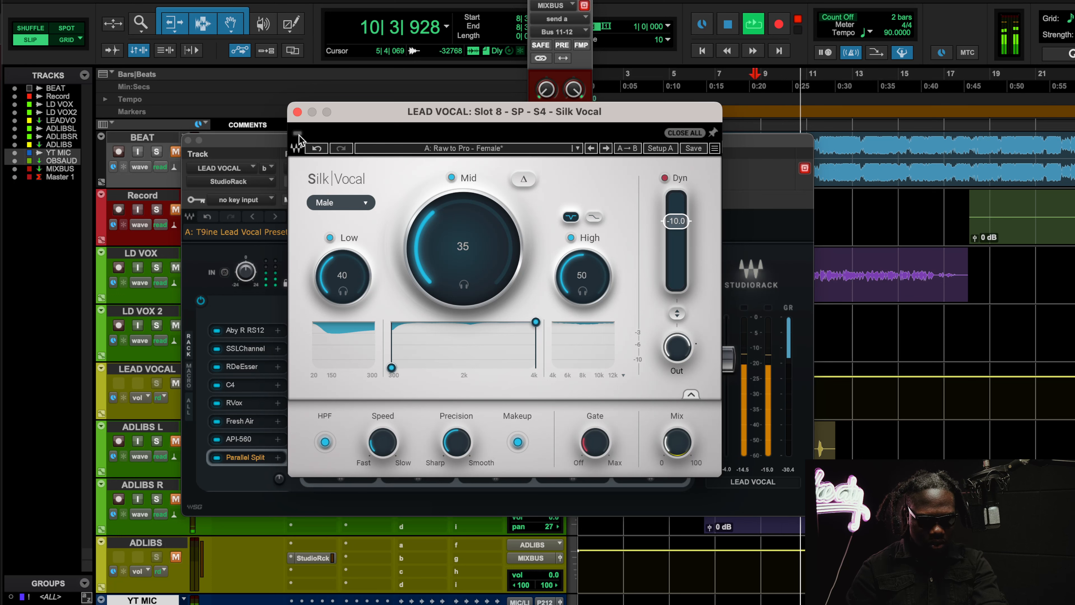
left_click(297, 133)
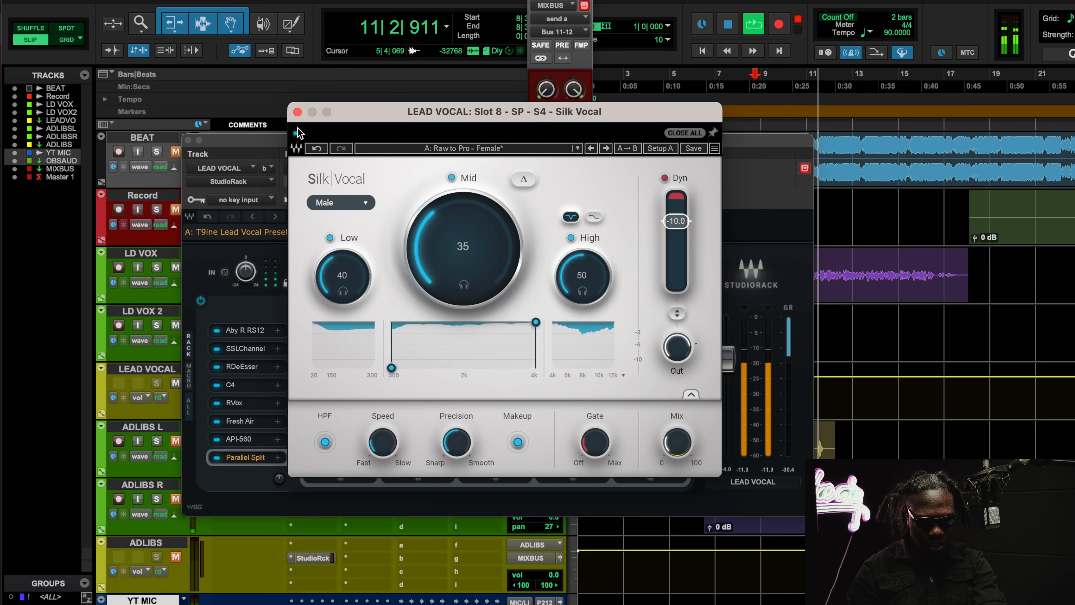
left_click(174, 152)
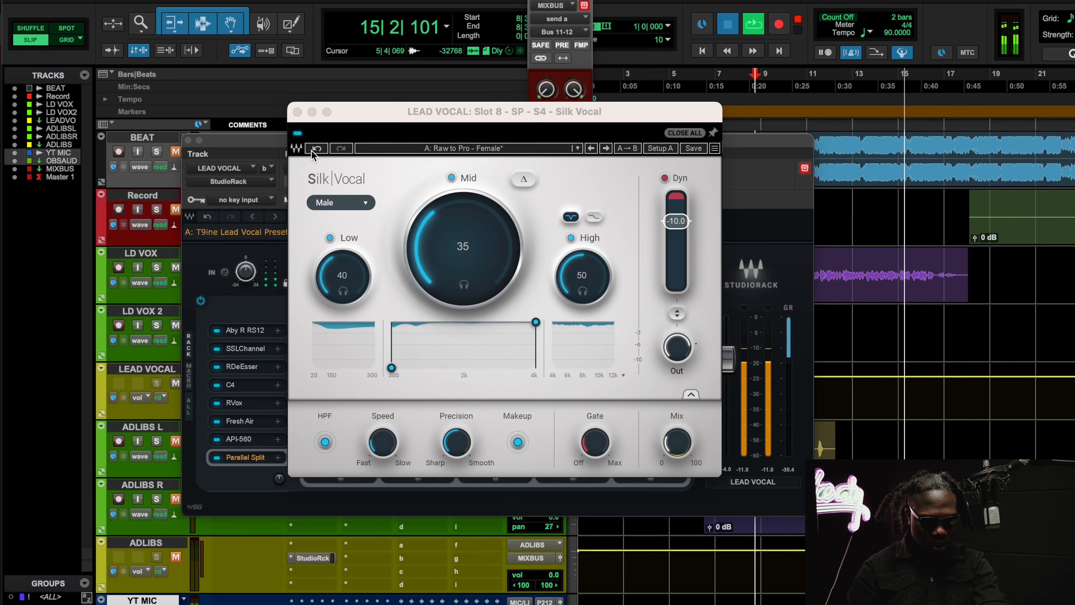
key("space")
left_click(298, 113)
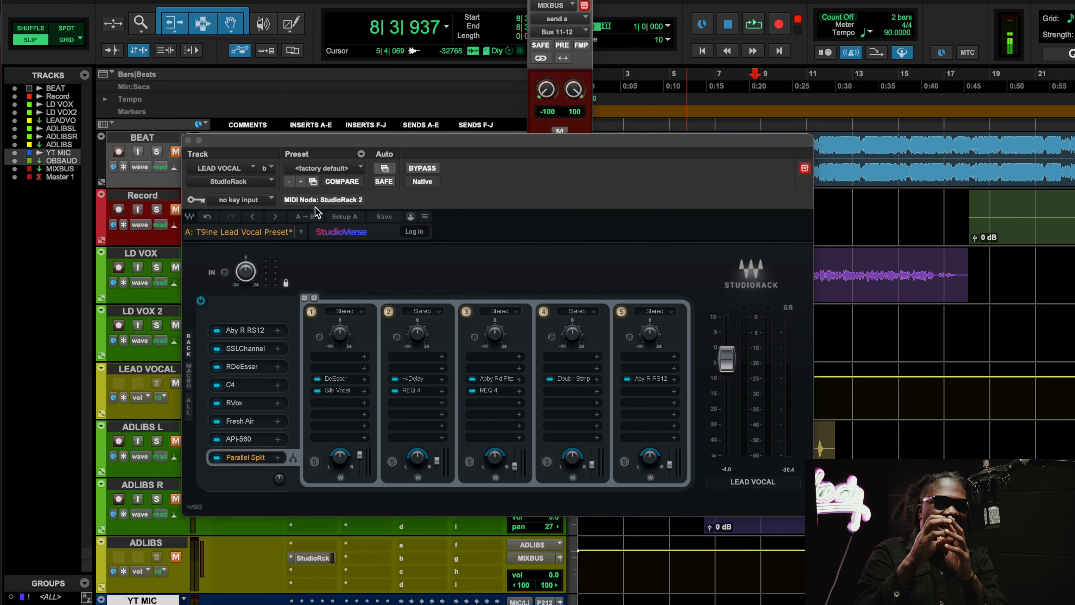
- Inspect the H-Delay and REQ 4 settings in the second parallel chain, closing each plugin window after viewing it
left_click(422, 384)
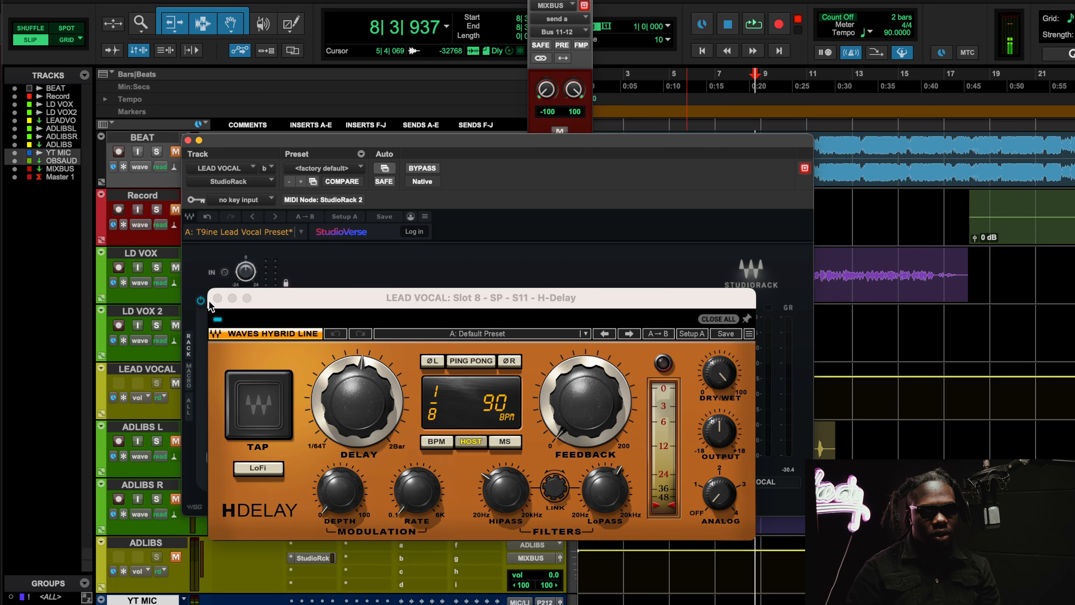
left_click(218, 298)
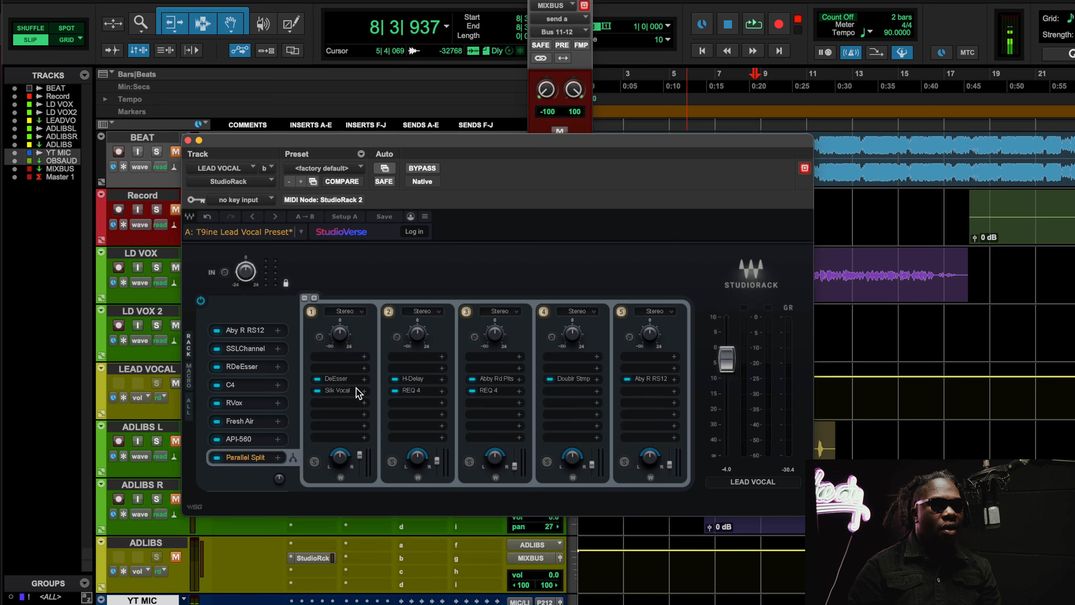
left_click(401, 391)
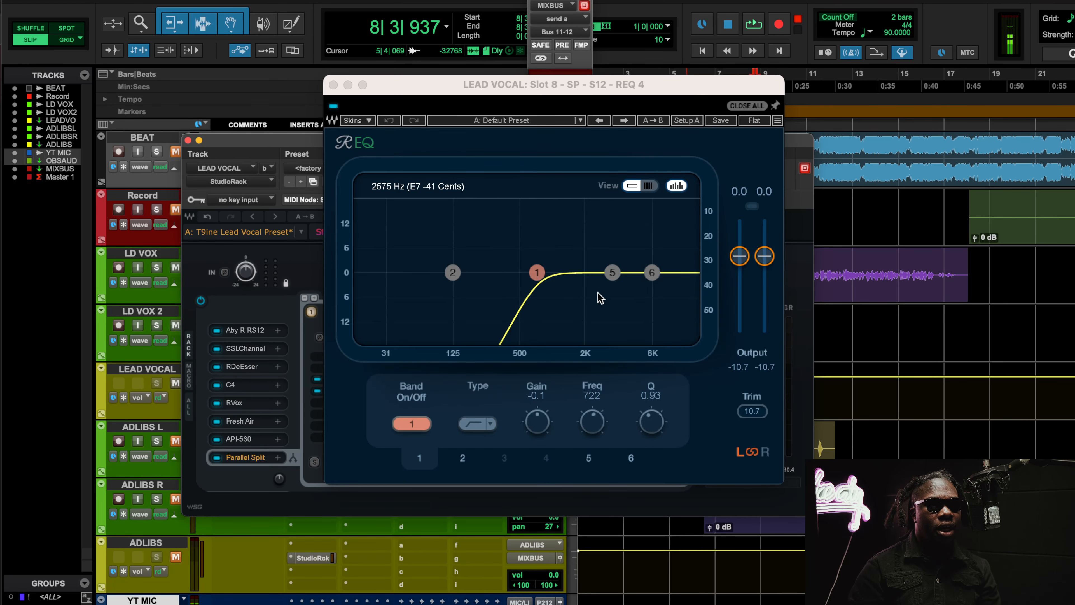
left_click(333, 84)
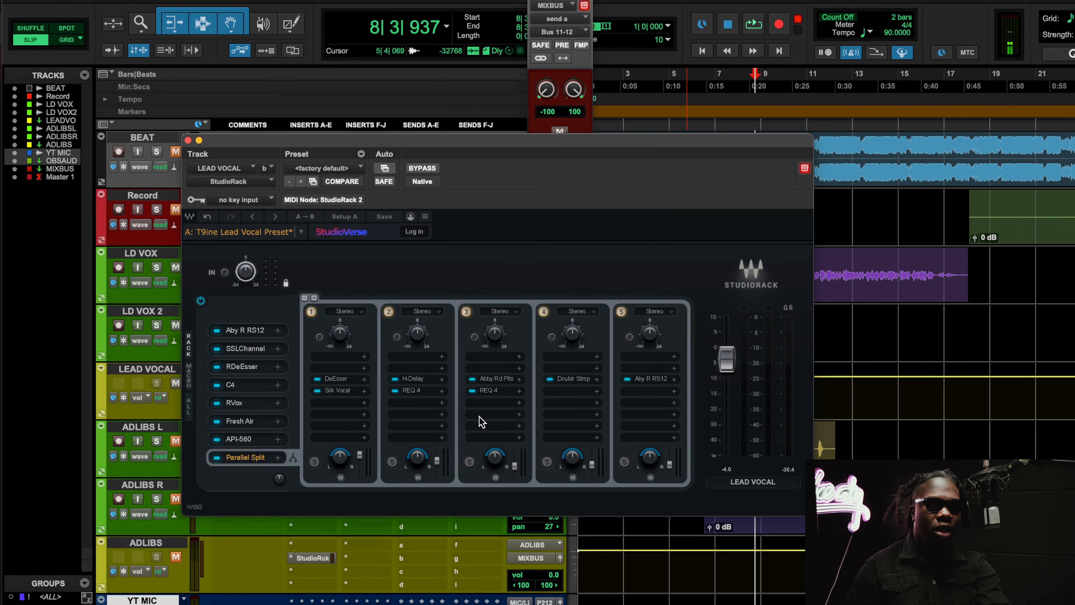
- Inspect the Abbey Road Plates reverb and REQ 4 filters in the third parallel chain, closing each window after viewing it
left_click(496, 379)
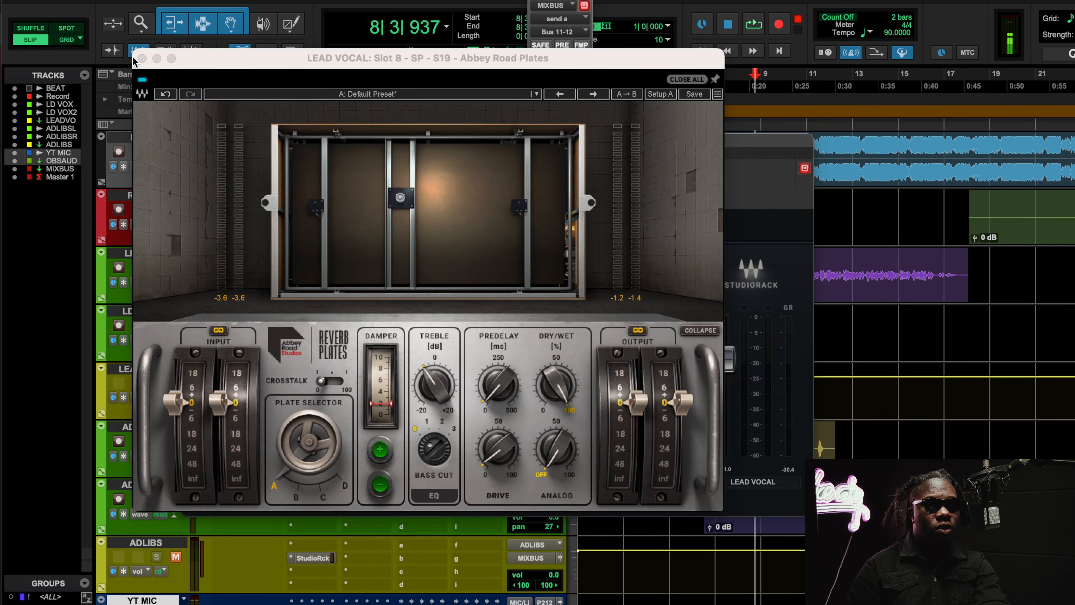
left_click(142, 59)
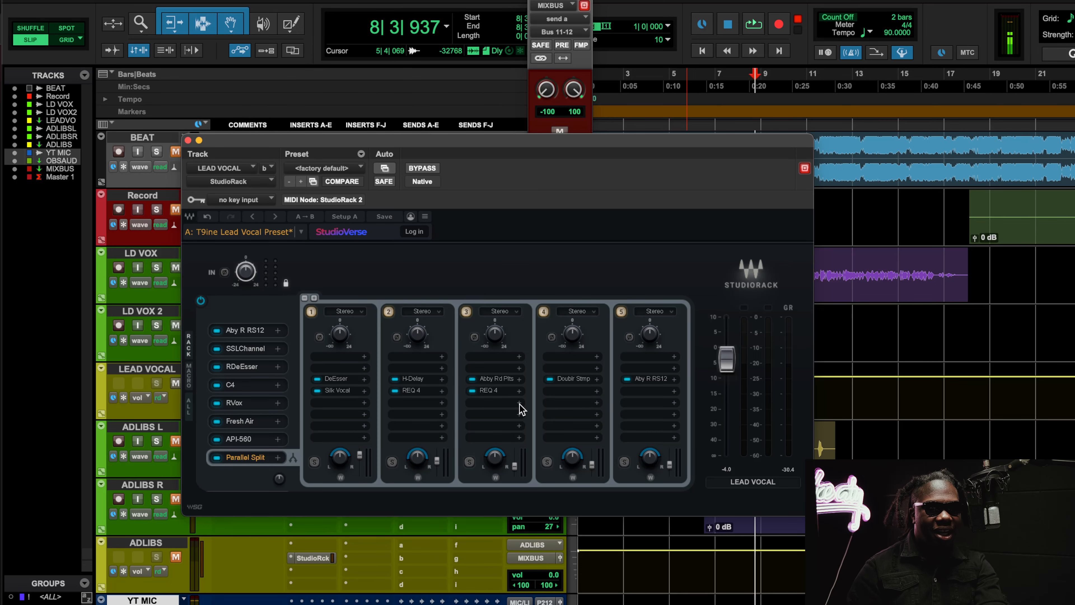
left_click(493, 392)
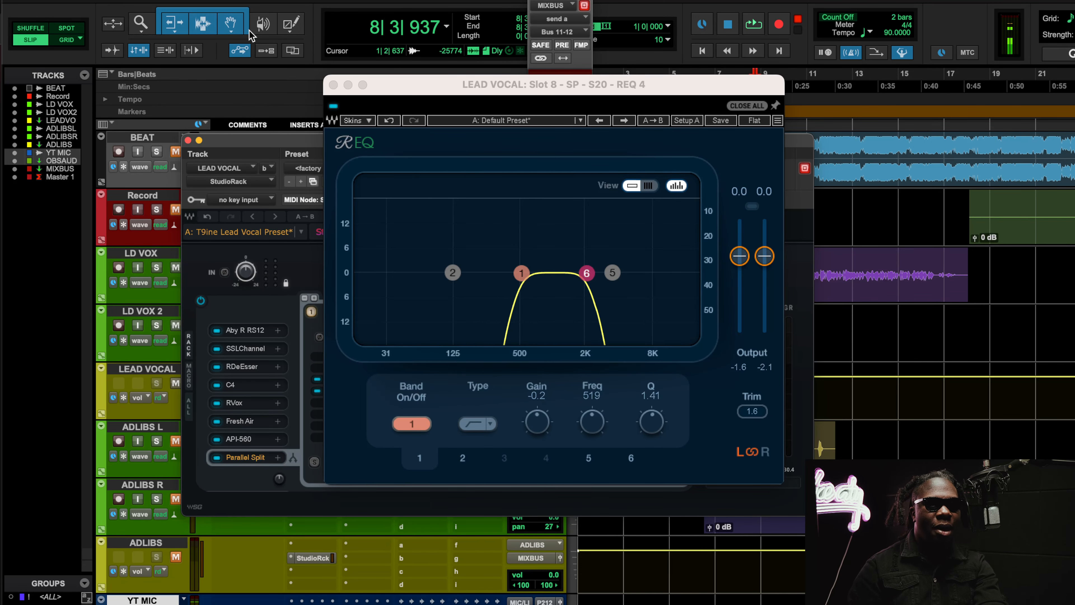
left_click(333, 87)
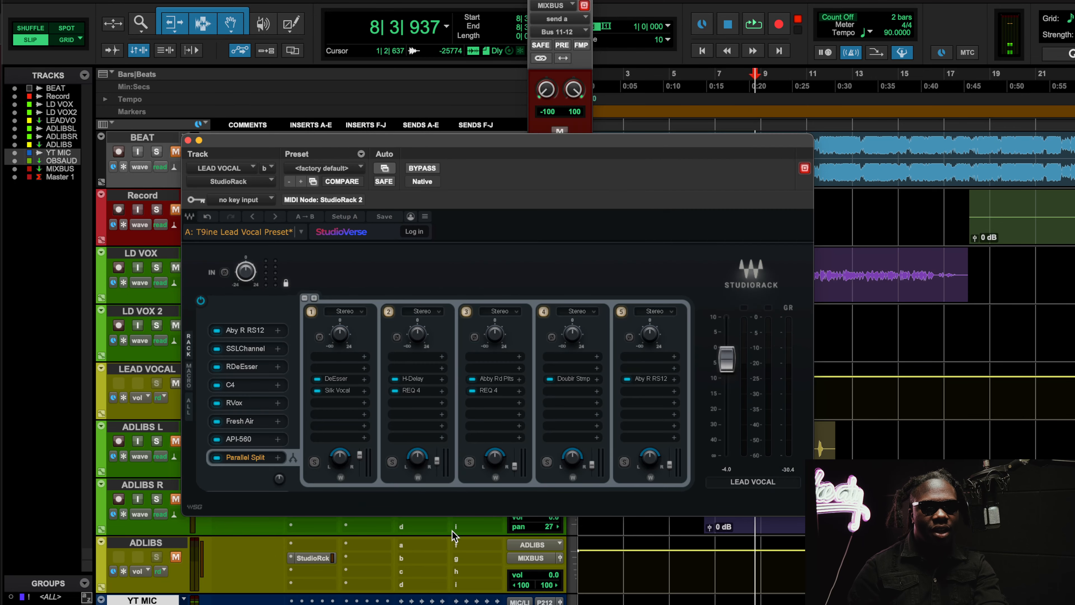
- Examine the Doubler's controls in the fourth parallel chain and close it, then open the Abbey Road RS124 compressor in the fifth chain
left_click(571, 378)
left_click(514, 177)
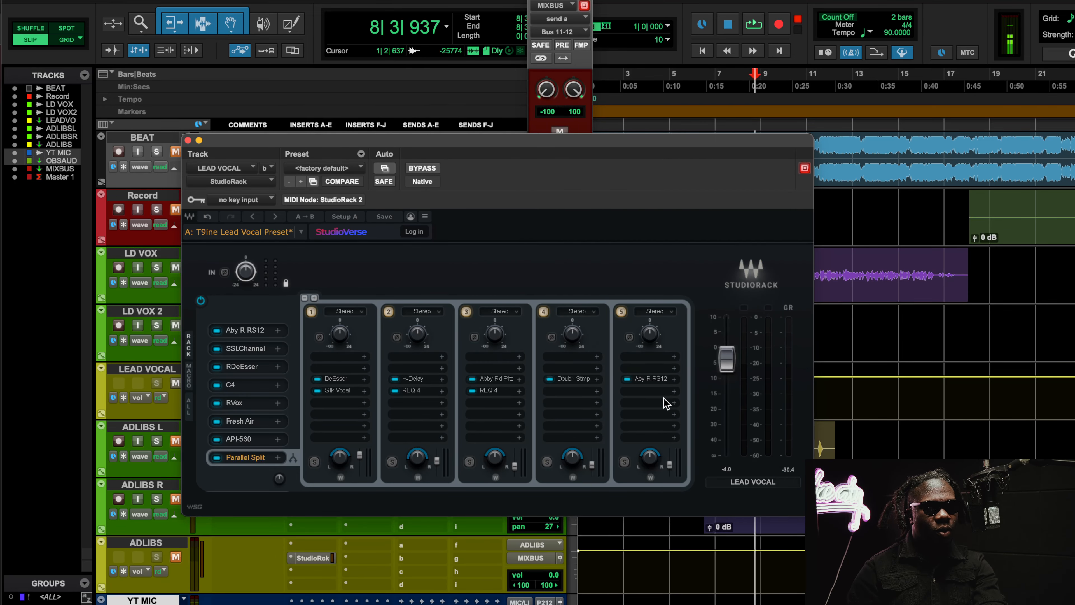
left_click(573, 378)
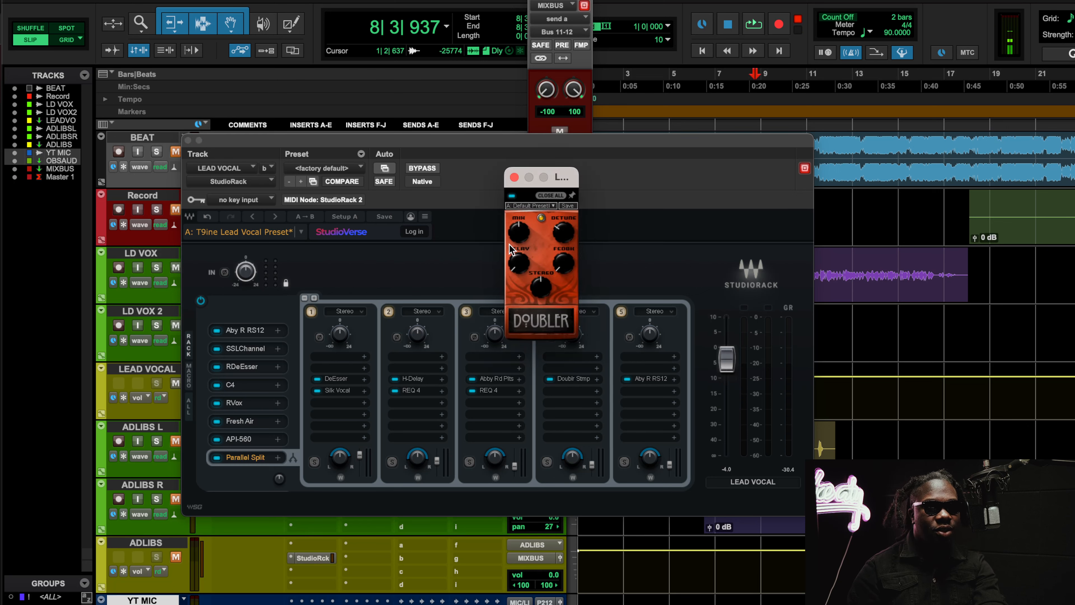
left_click(515, 266)
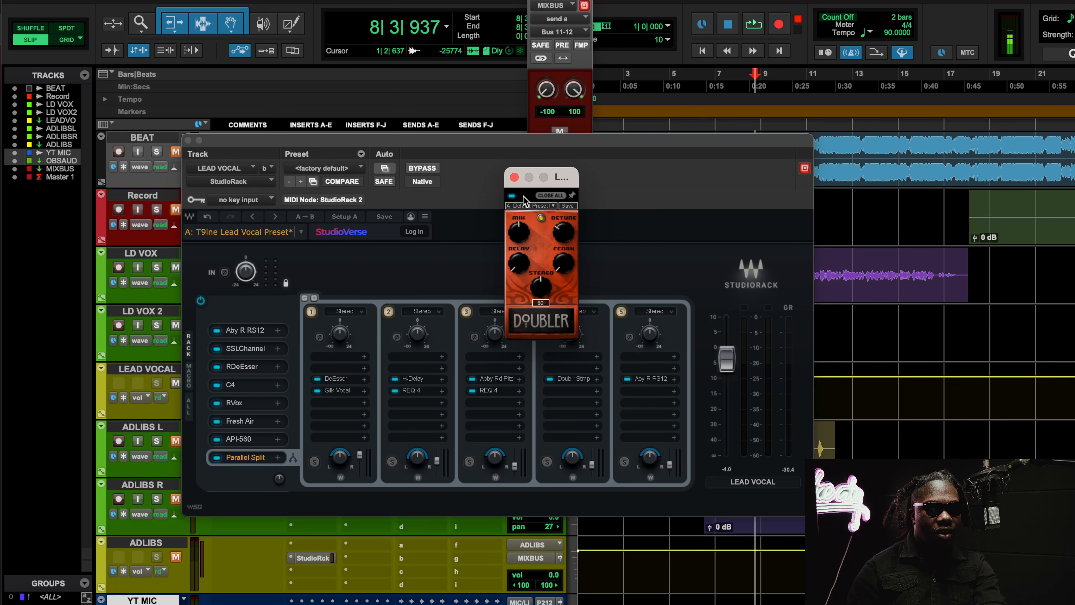
left_click(515, 177)
left_click(653, 380)
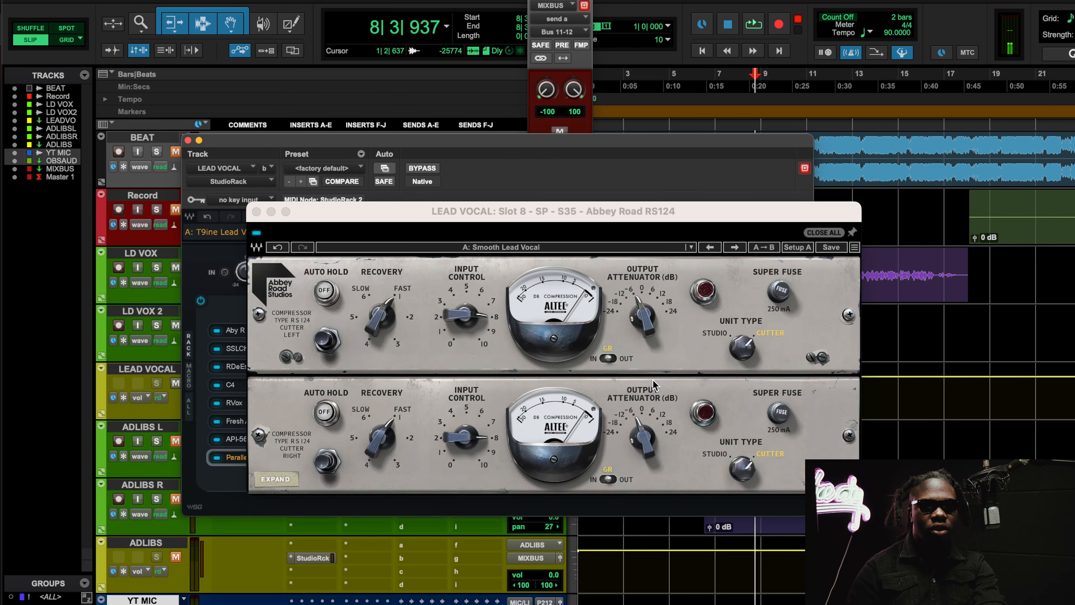
- Browse the Yoad Nevo factory presets of the fifth chain's Abbey Road RS124 and close the plugin without choosing one
left_click_drag(559, 212, 498, 164)
left_click(520, 203)
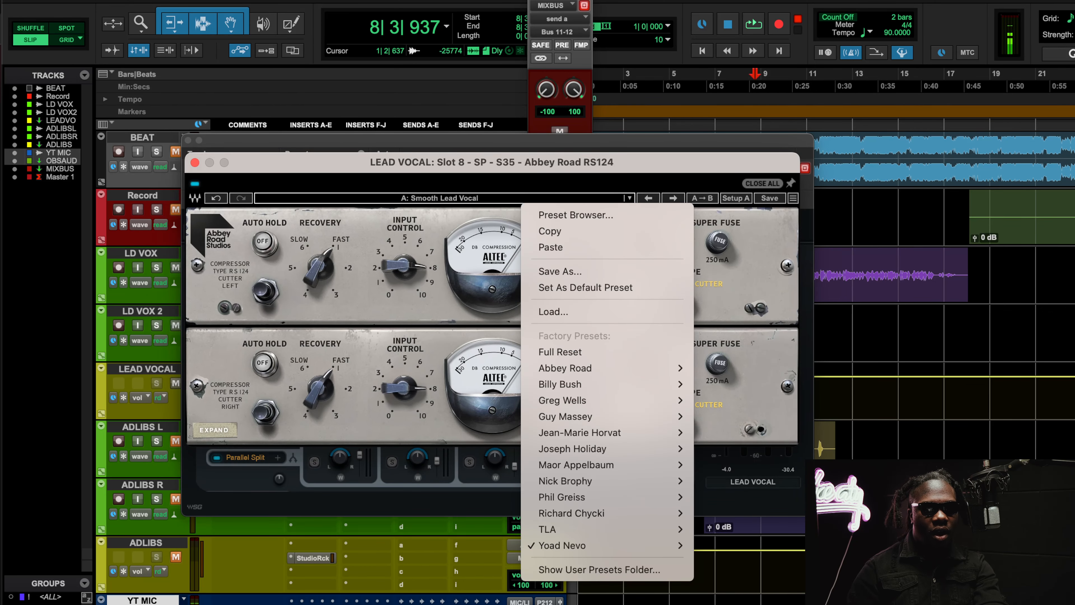
mouse_move(646, 548)
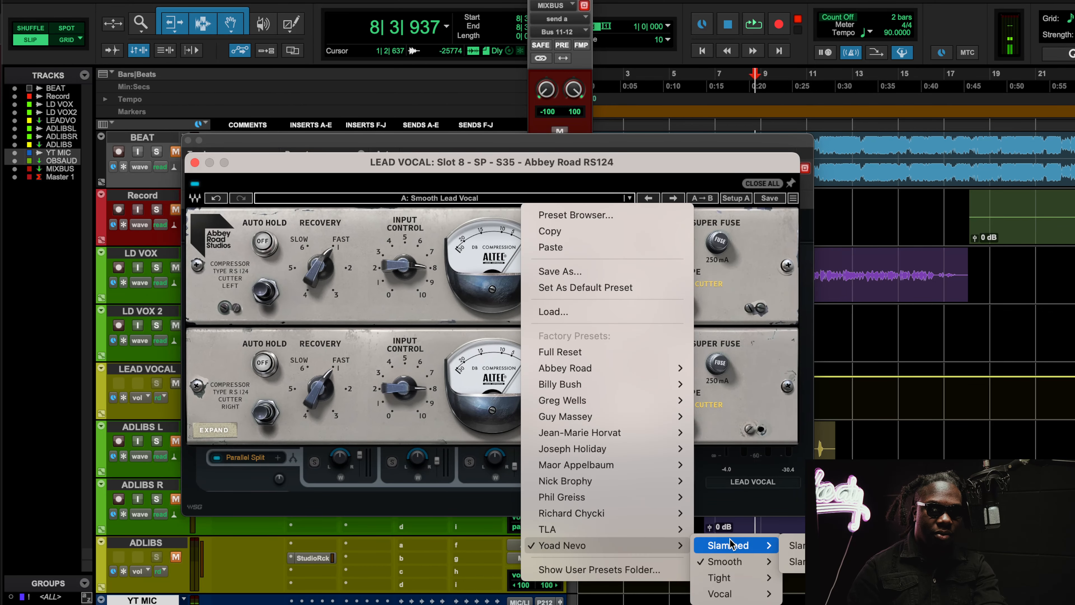
mouse_move(726, 565)
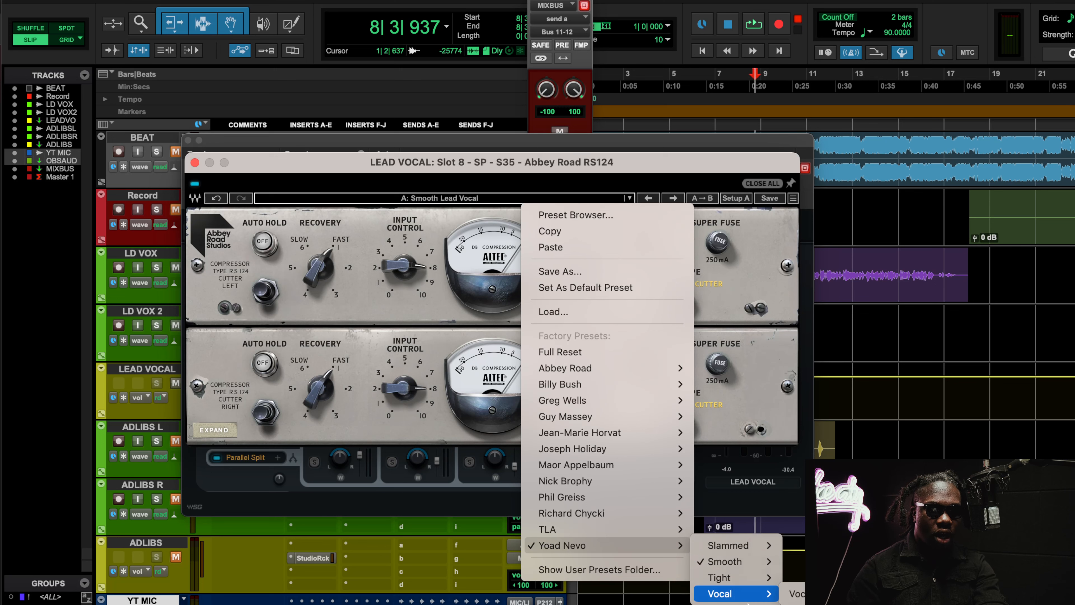
mouse_move(768, 580)
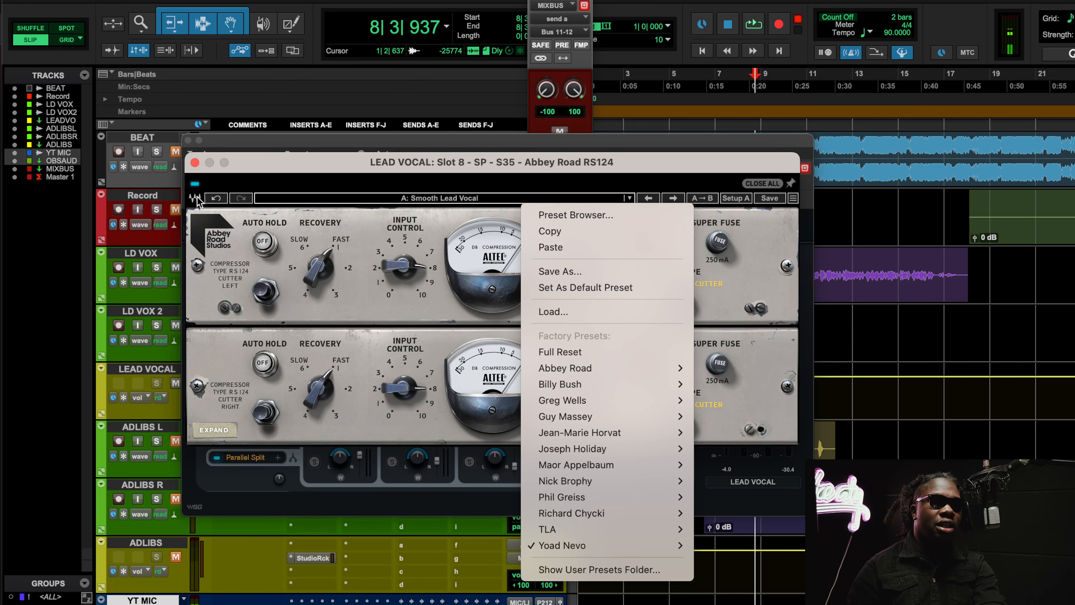
left_click(195, 162)
- Play the lead vocal, view the RS124's metering, and switch the fifth parallel chain off and on to compare
key("space")
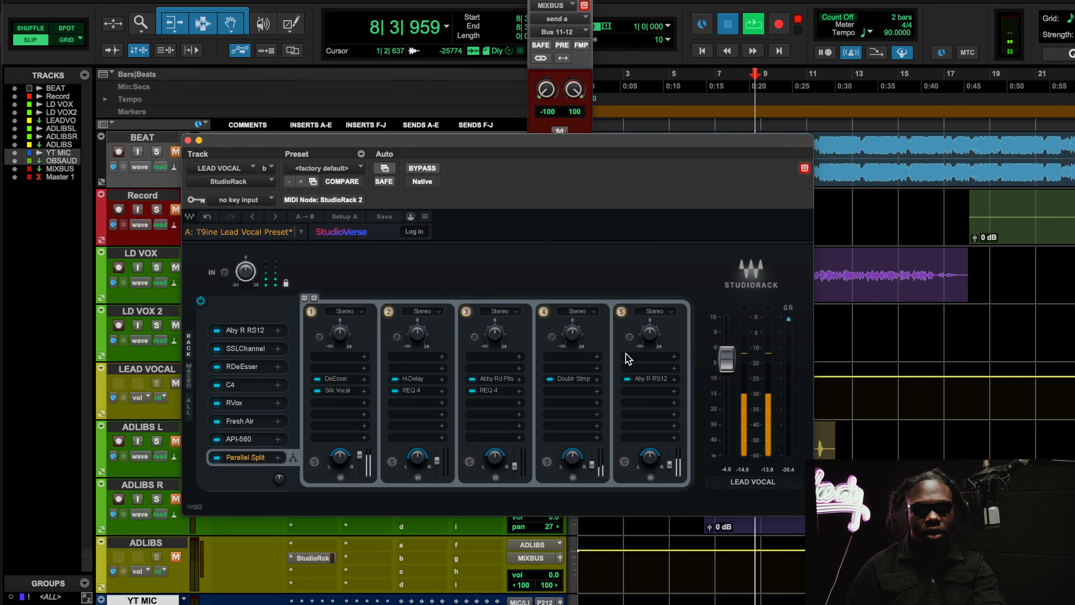
left_click(651, 378)
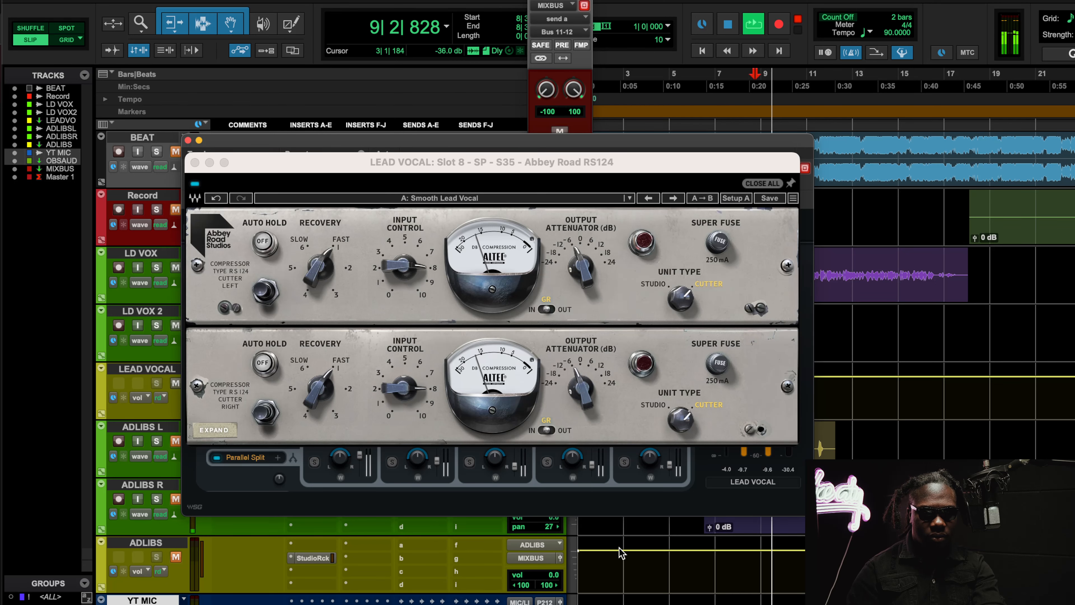
left_click(701, 487)
left_click(621, 312)
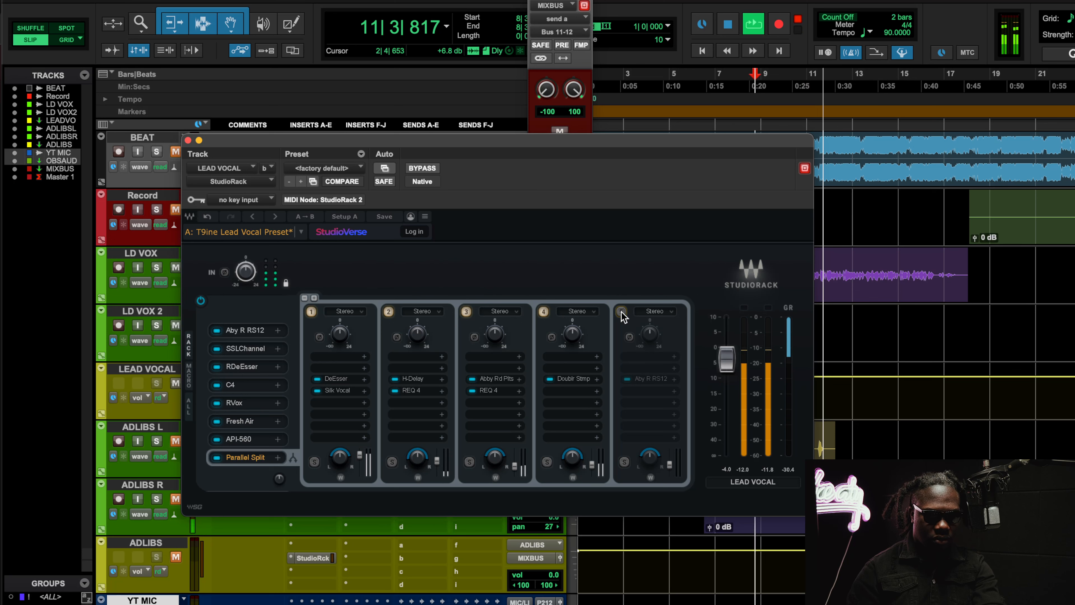
left_click(621, 311)
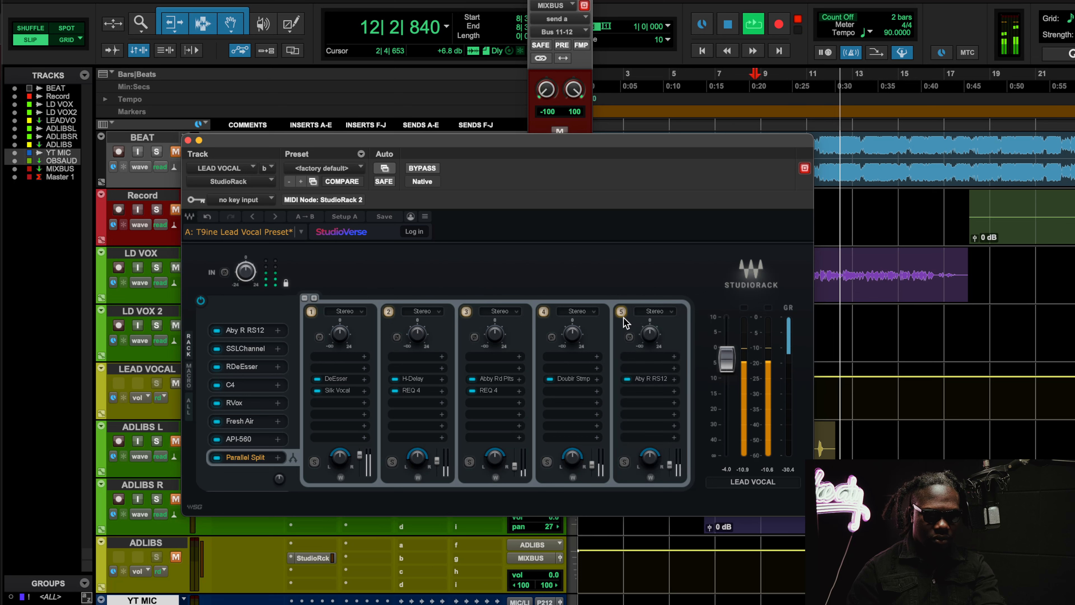
- Inspect the RS124's expanded controls and collapse them, then stop playback and close the RS124 and the LEAD VOCAL StudioRack
left_click(648, 379)
left_click(215, 430)
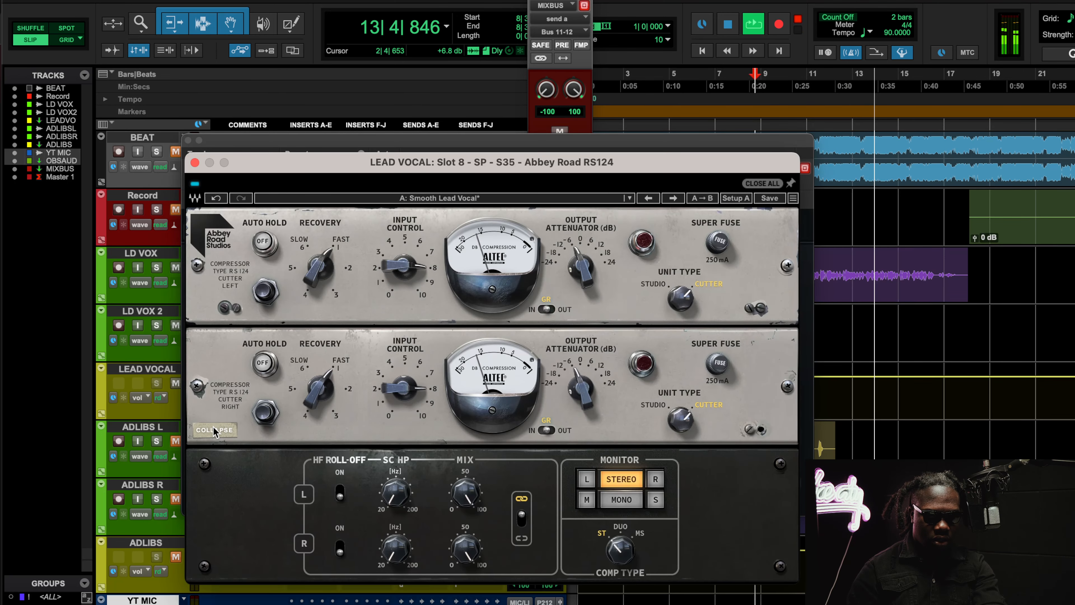
left_click(216, 430)
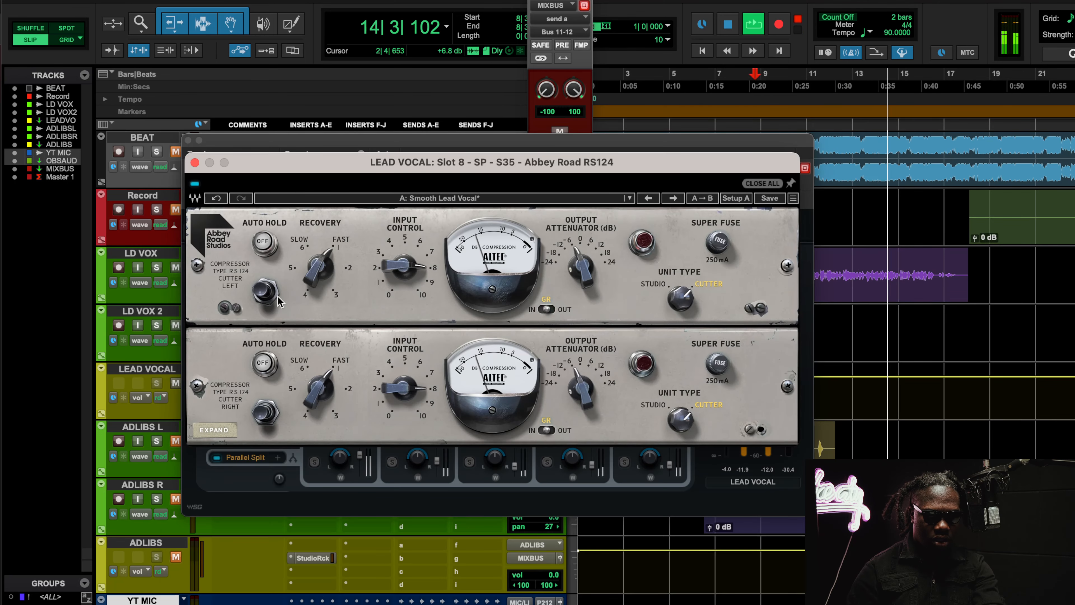
left_click(195, 163)
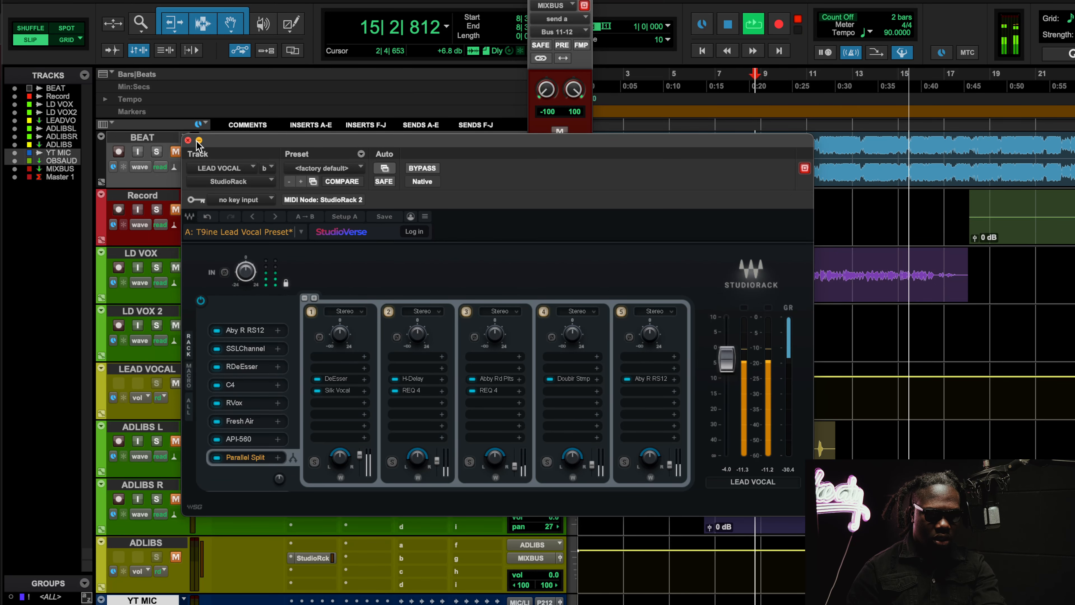
key("space")
left_click(187, 139)
- Unmute the ADLIBS, ADLIBS R and ADLIBS L tracks
left_click(176, 556)
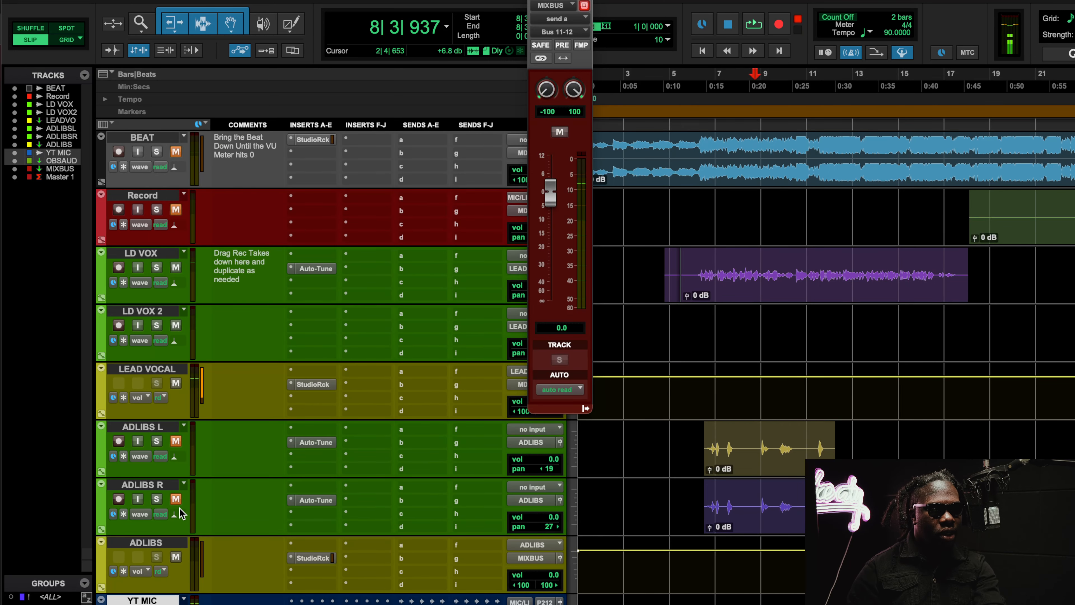
left_click(176, 499)
left_click(177, 441)
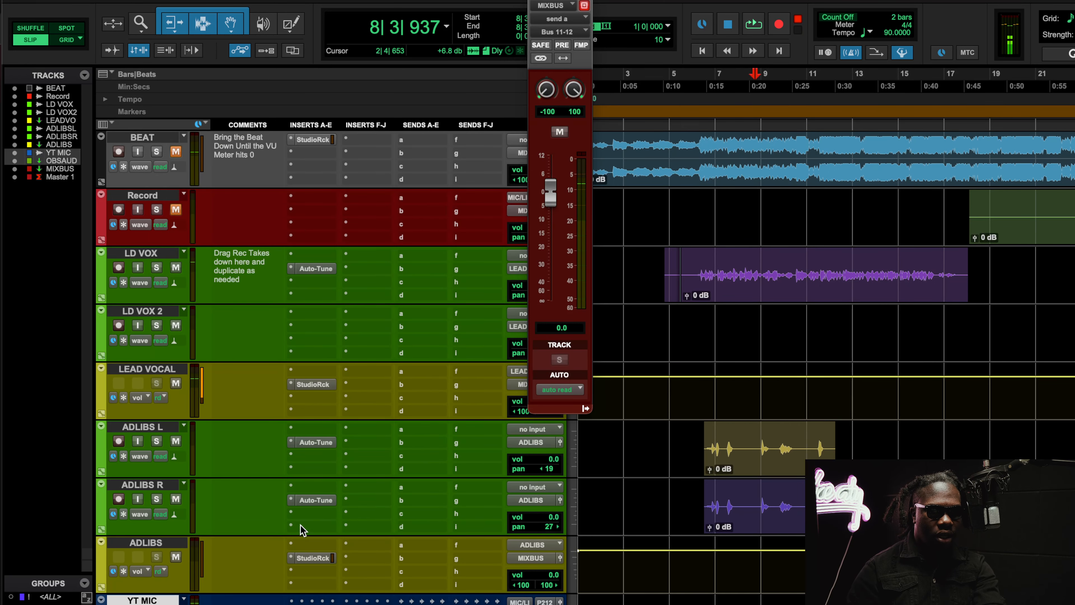
- Inspect the SSLChannel and CLA-76 in the ADLIBS StudioRack, and place the playback start just before bar 7
left_click(321, 557)
left_click(247, 349)
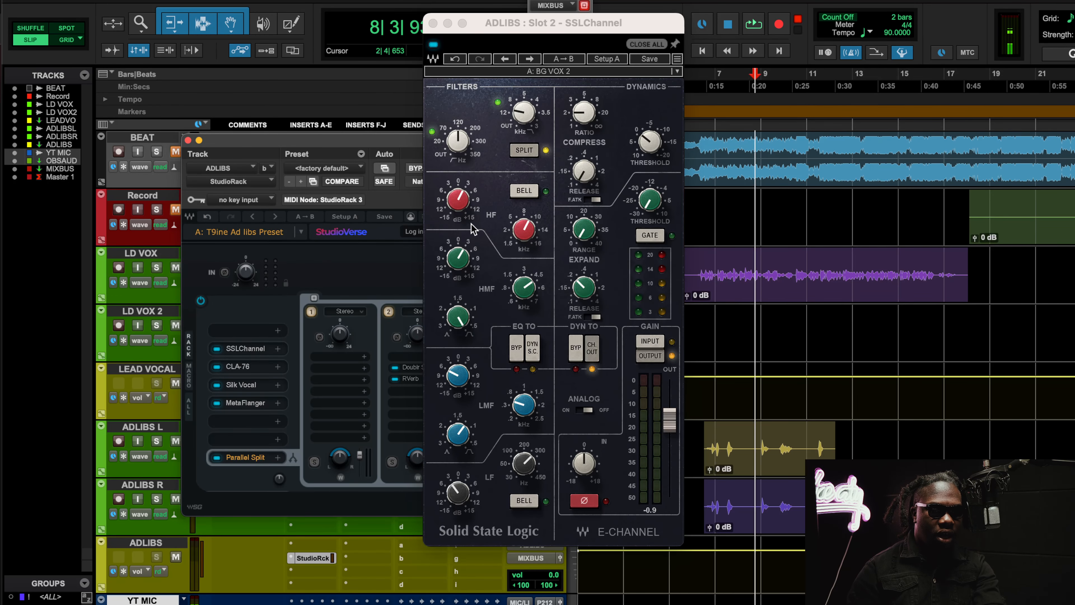
left_click(465, 210)
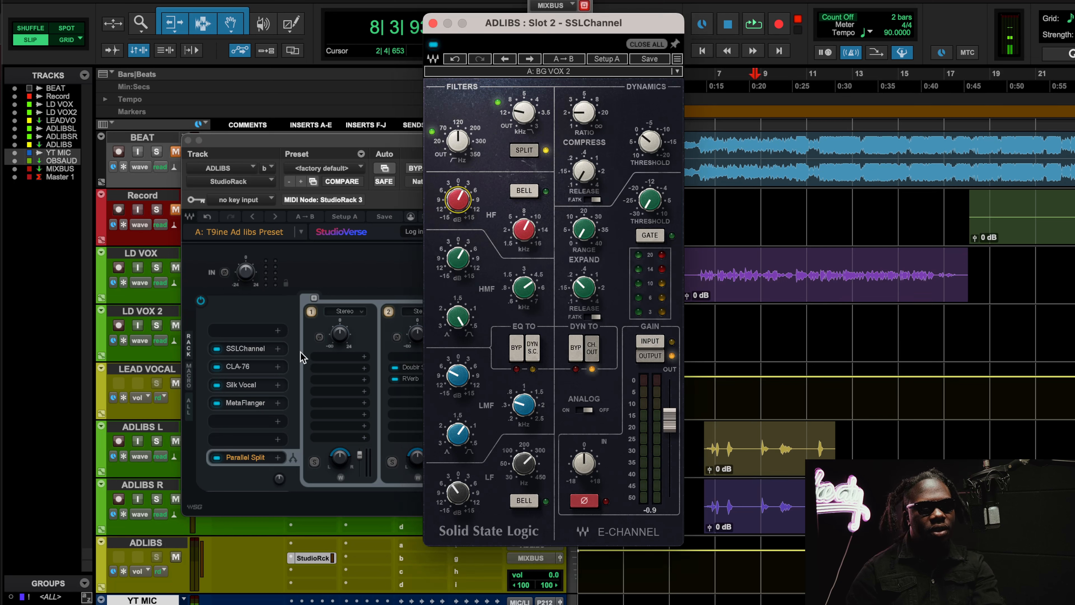
left_click(711, 91)
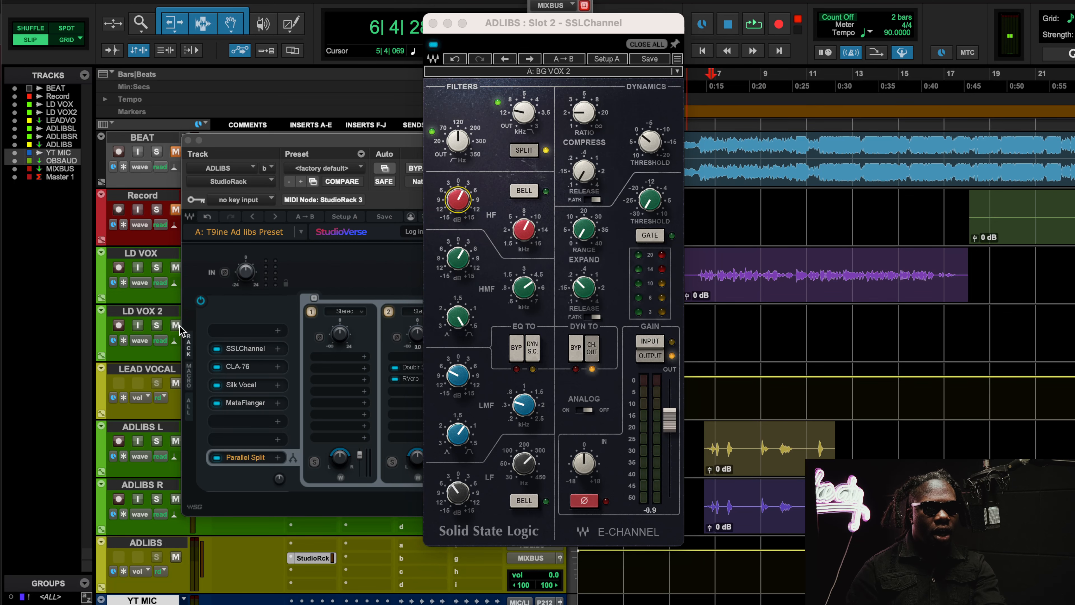
left_click(246, 367)
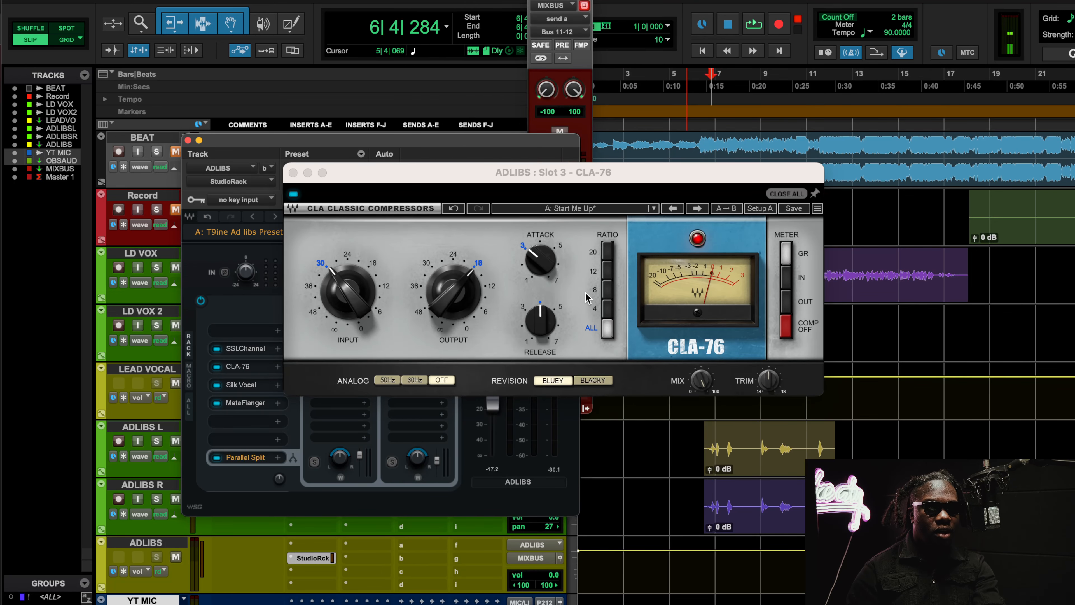
left_click(693, 245)
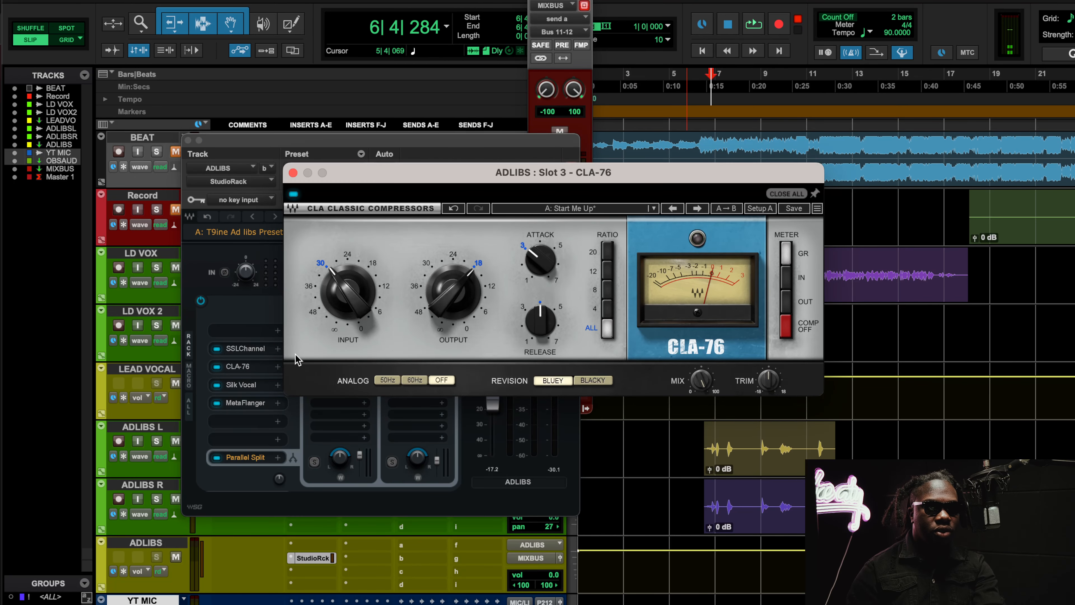
- Open Silk Vocal in the ADLIBS rack and set its Gate to -33.3 while playing back the ad-libs
left_click(234, 385)
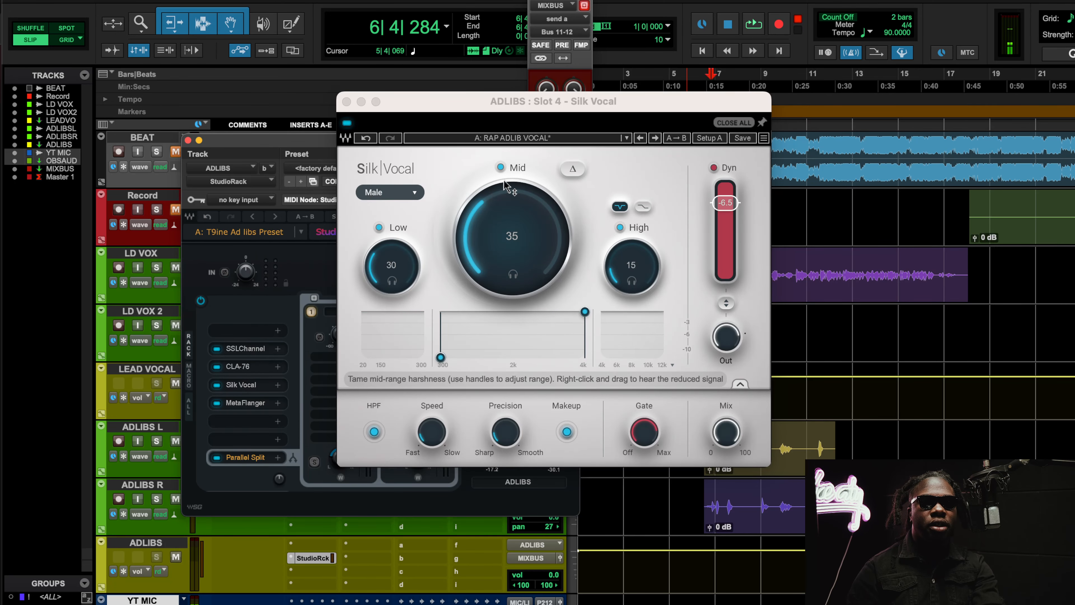
left_click_drag(501, 97, 428, 125)
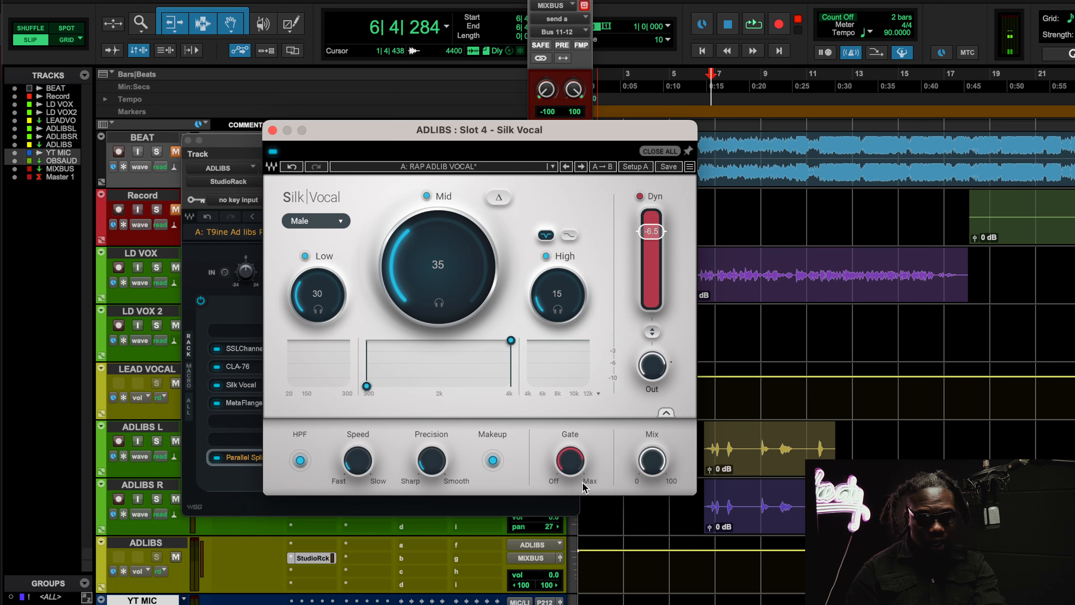
left_click(571, 469)
double_click(576, 472)
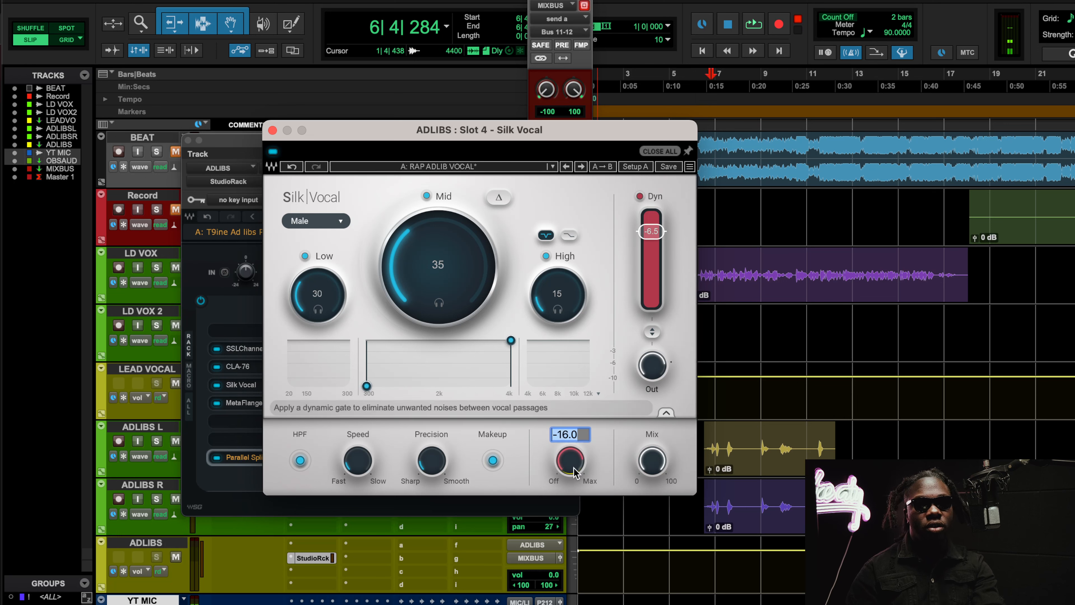
left_click(592, 467)
key("space")
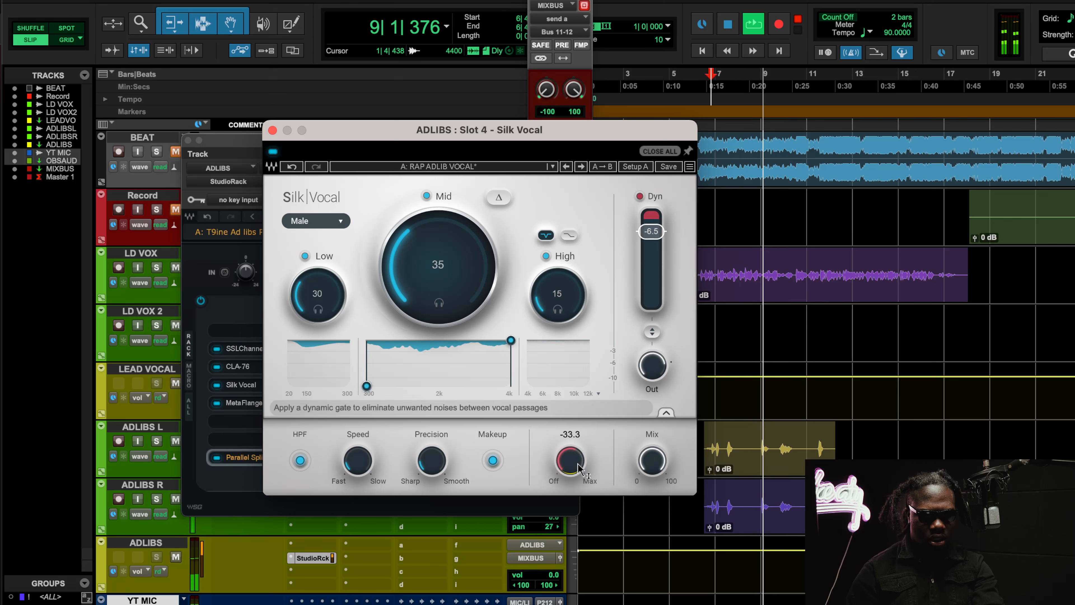
- Raise the ADLIBS track volume to +3.6 dB, replay the ad-libs to check it, then stop playback and close Silk Vocal
left_click(556, 577)
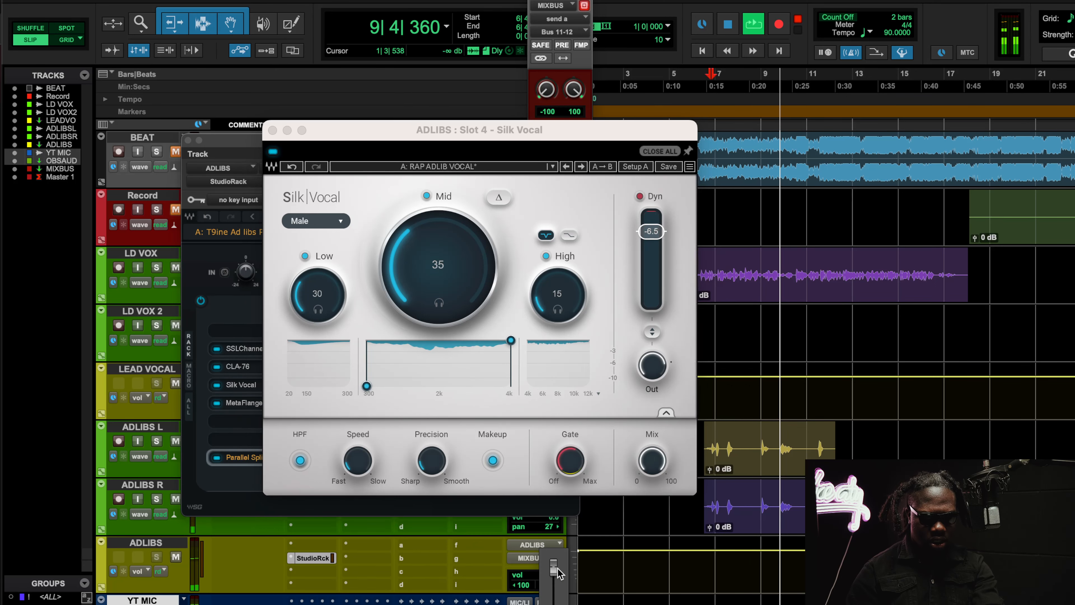
left_click_drag(558, 571, 558, 568)
key("space")
key("space")
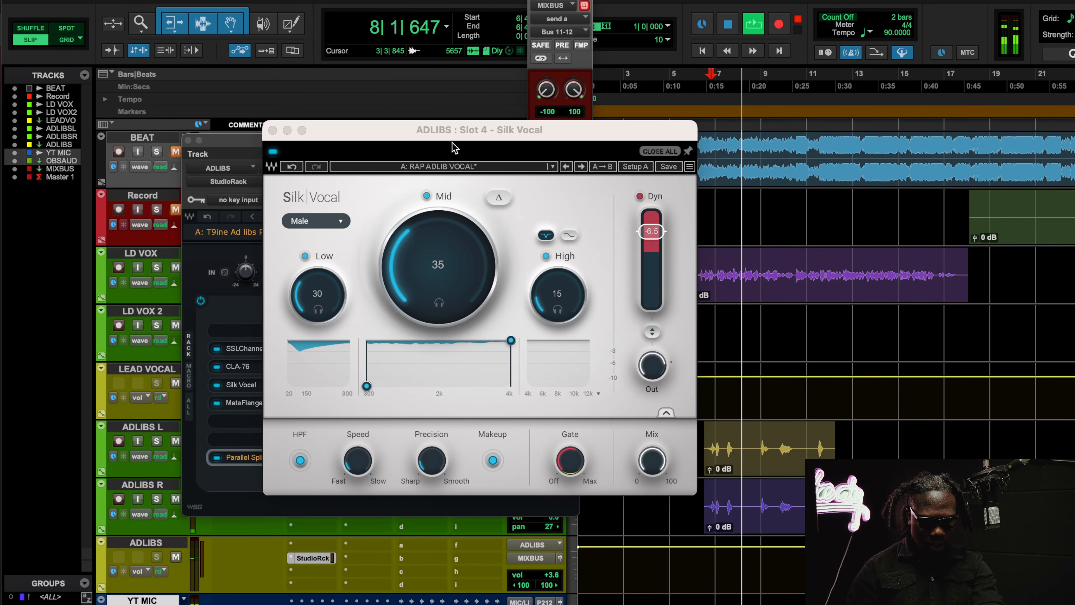
left_click(272, 131)
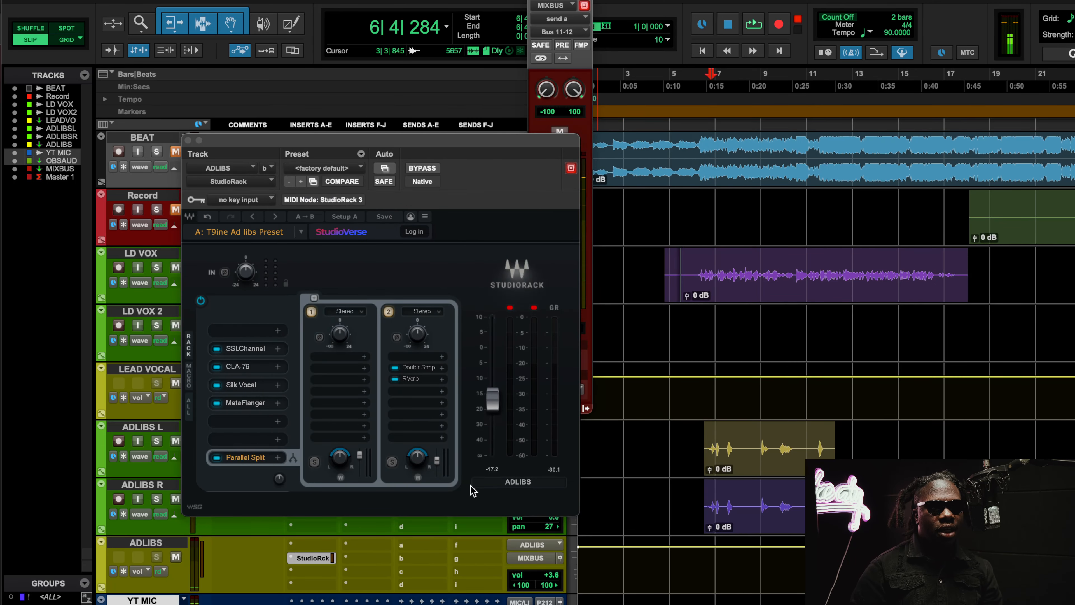
- Inspect the MetaFlanger's settings in the ADLIBS rack and close its window
left_click(245, 403)
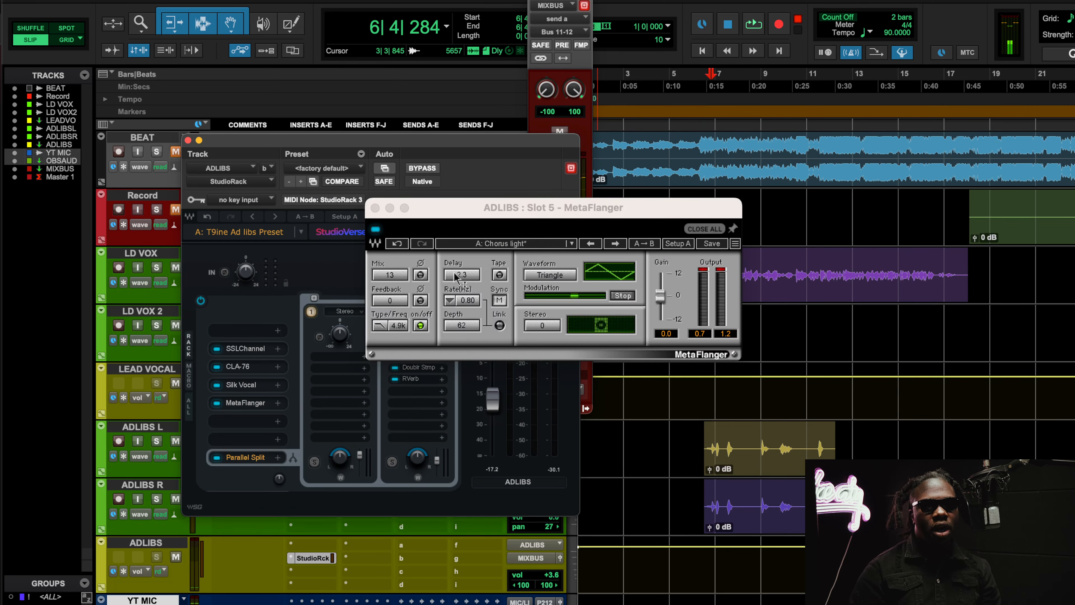
left_click_drag(548, 203, 459, 275)
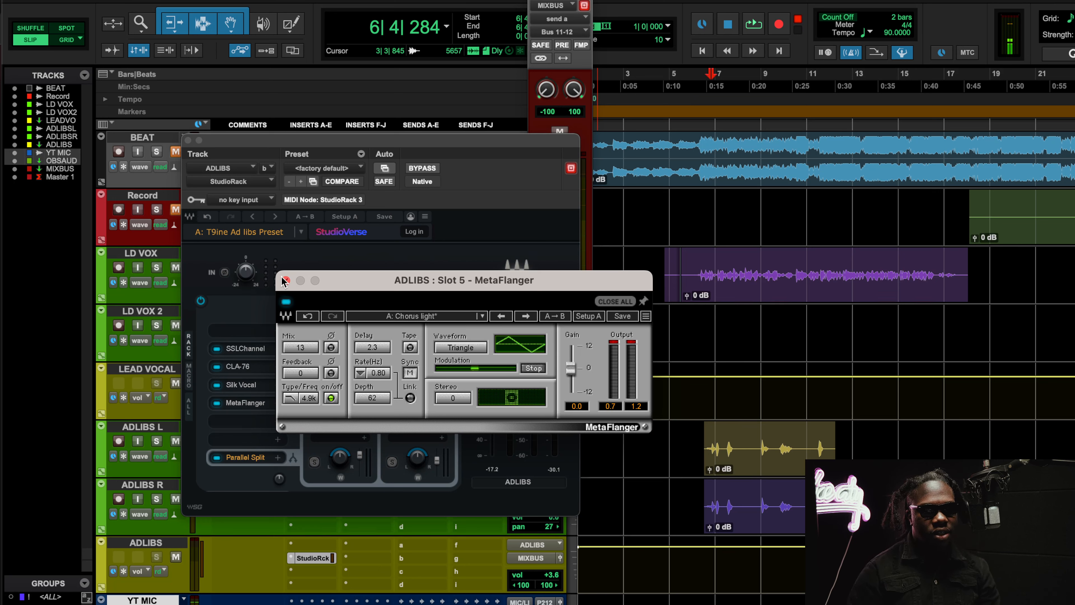
left_click(286, 280)
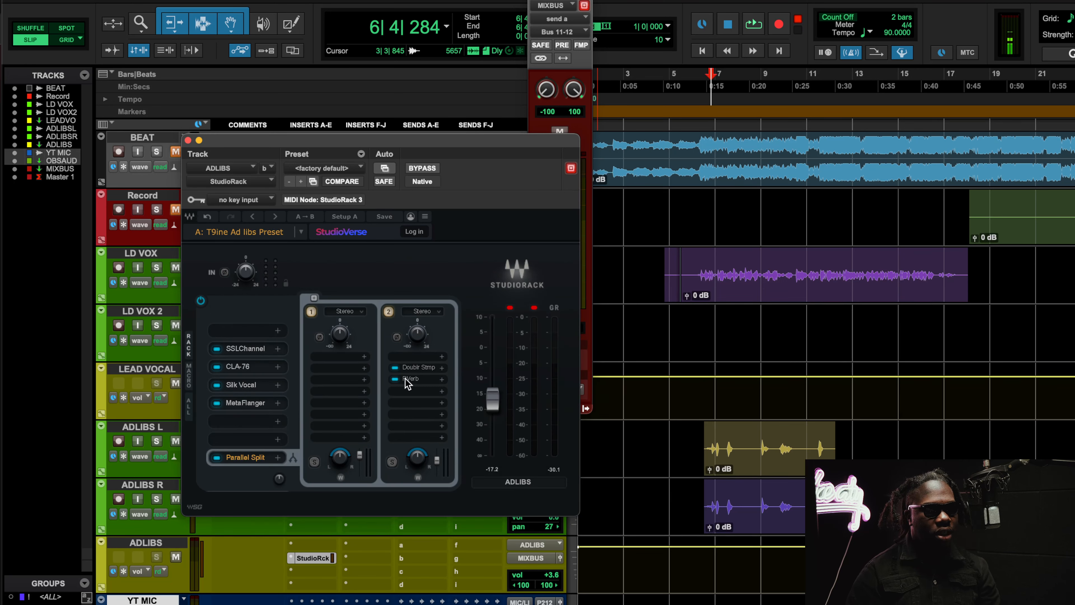
- Inspect the Doubler and RVerb settings in the second parallel chain of the ADLIBS rack, closing RVerb after viewing it
left_click(409, 370)
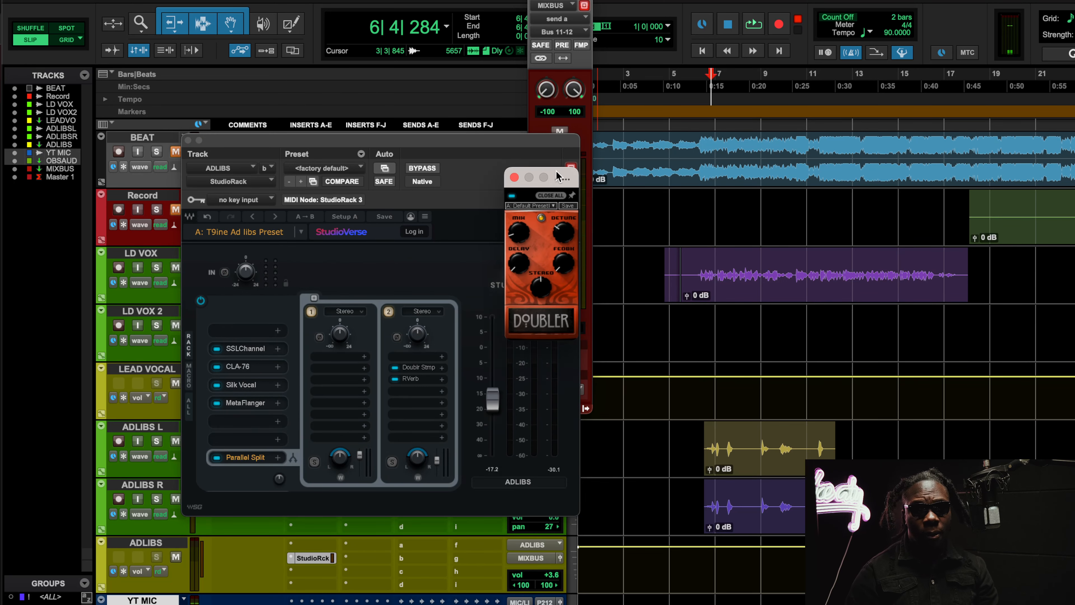
left_click_drag(557, 177, 545, 231)
left_click(417, 380)
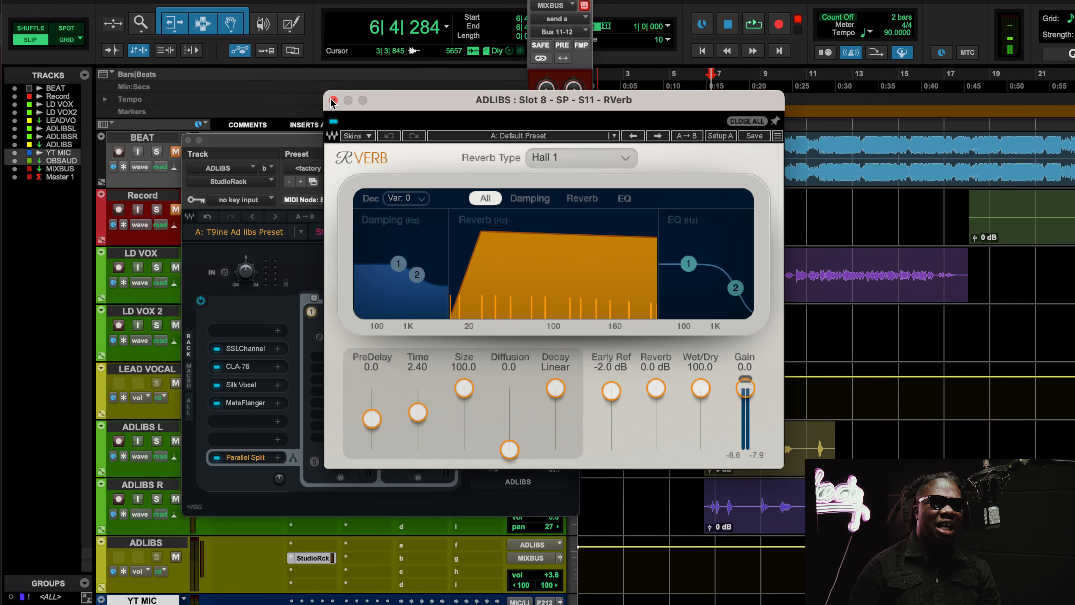
left_click(332, 100)
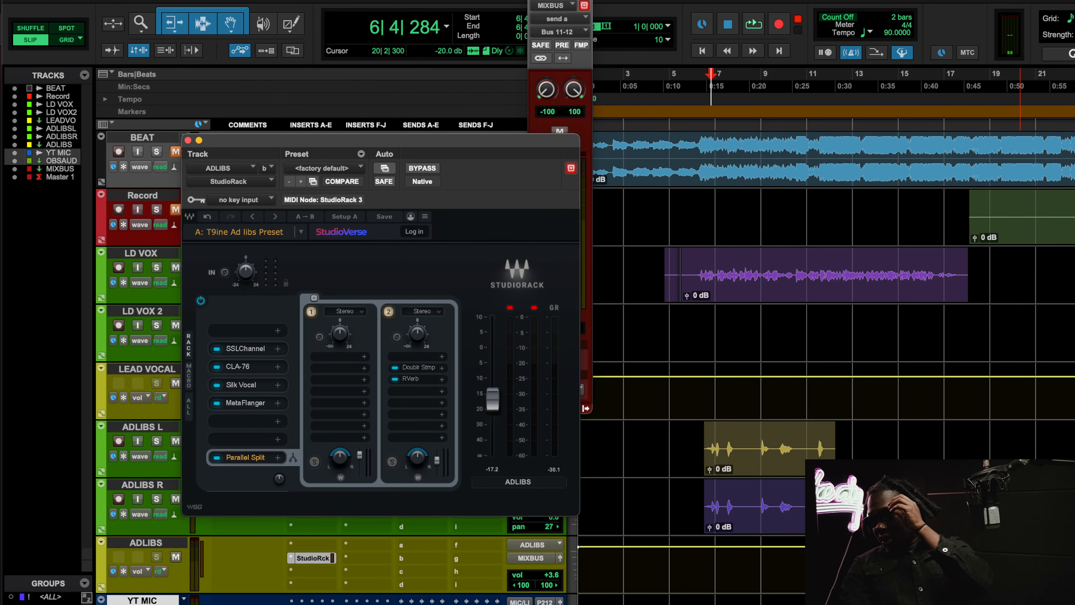